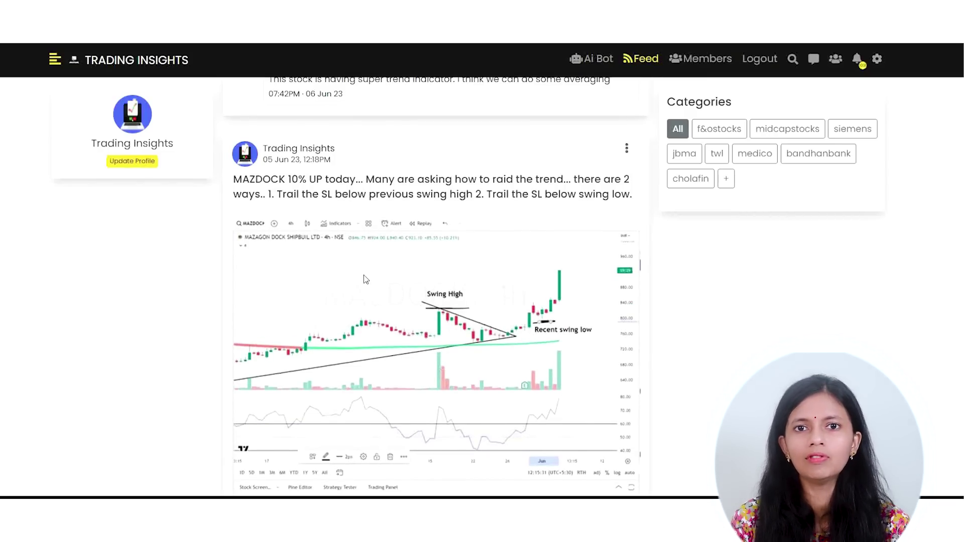
# Scroll down the Trading Insights feed briefly, then back up to the Create a Post box
pyautogui.scroll(-8, 363, 275)
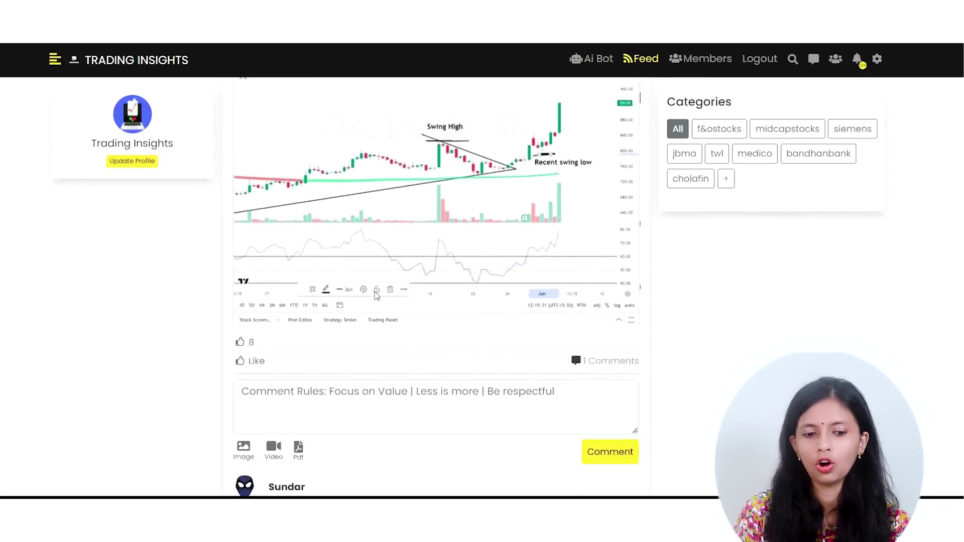
pyautogui.scroll(-3, 379, 295)
pyautogui.scroll(-1, 839, 336)
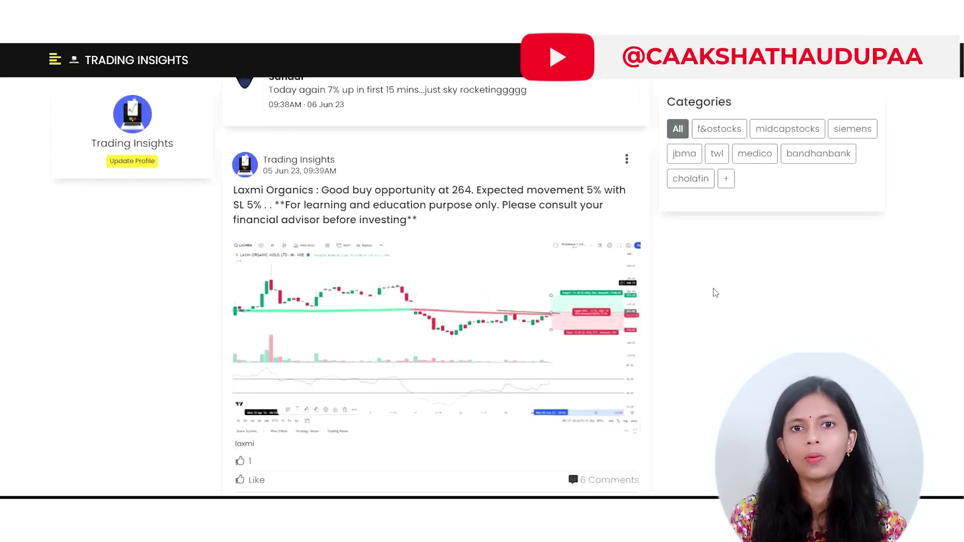
pyautogui.scroll(15, 710, 290)
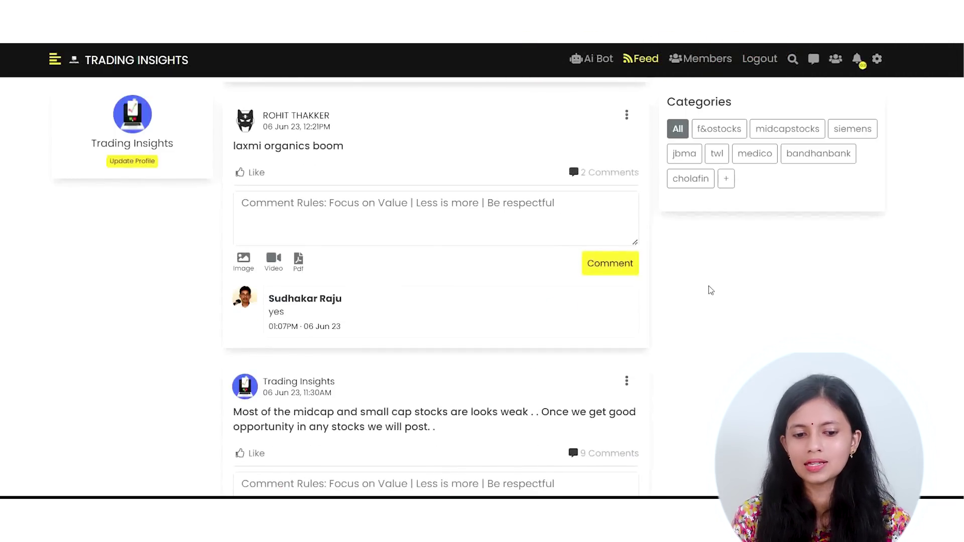
pyautogui.scroll(10, 709, 285)
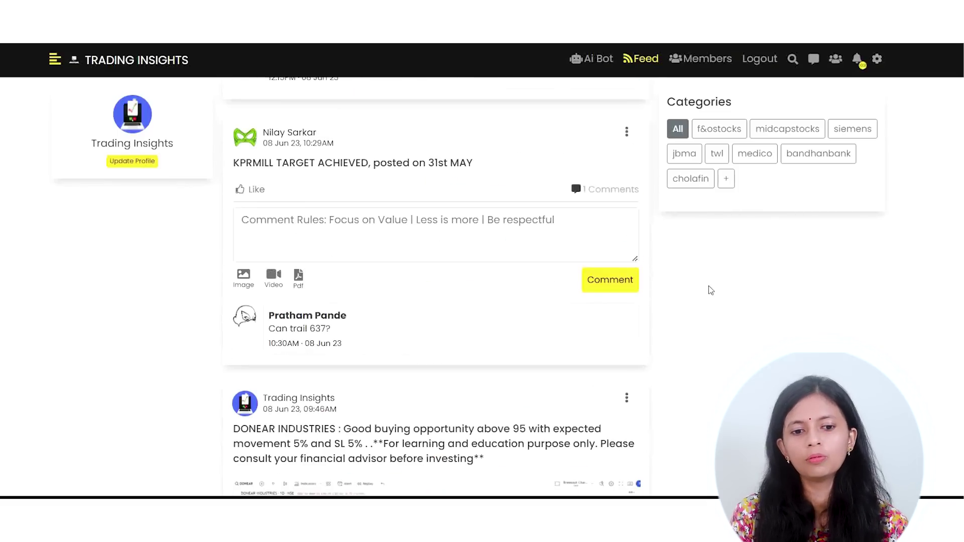
pyautogui.scroll(3, 710, 290)
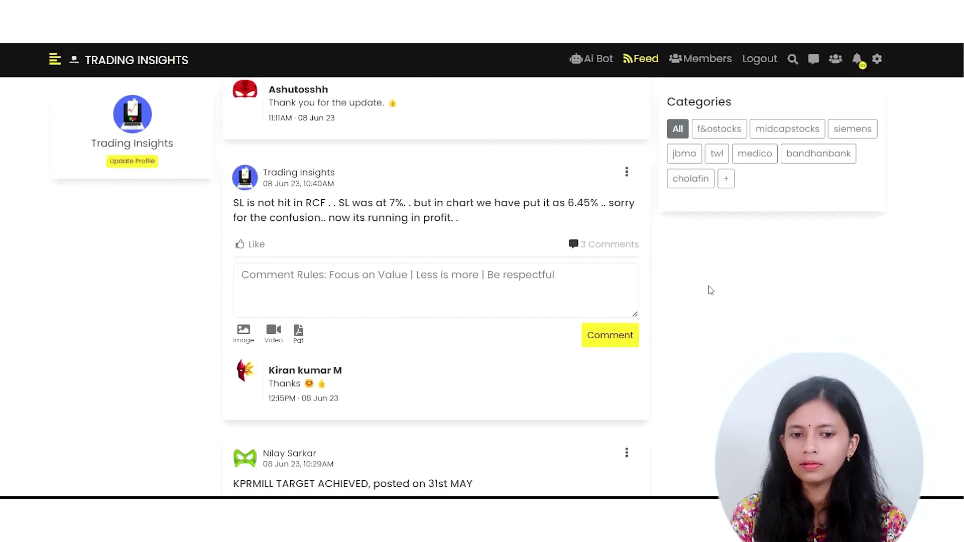
pyautogui.scroll(10, 709, 290)
pyautogui.scroll(5, 480, 359)
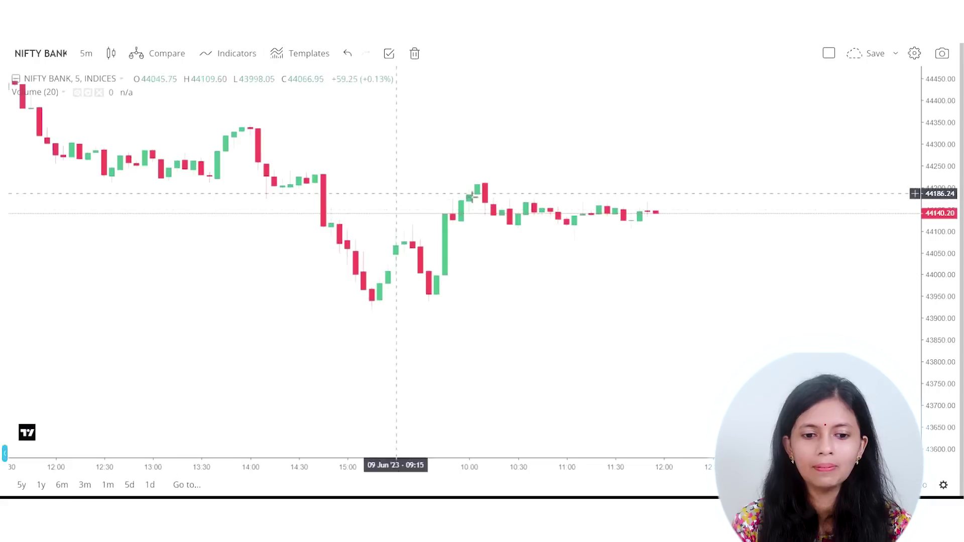
pyautogui.click(2, 114)
pyautogui.click(51, 108)
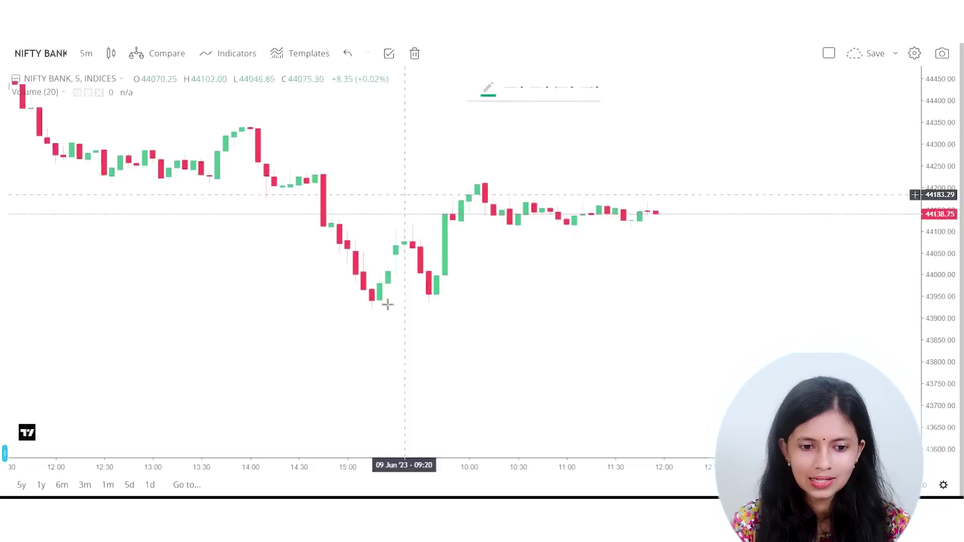
pyautogui.click(331, 302)
pyautogui.click(534, 308)
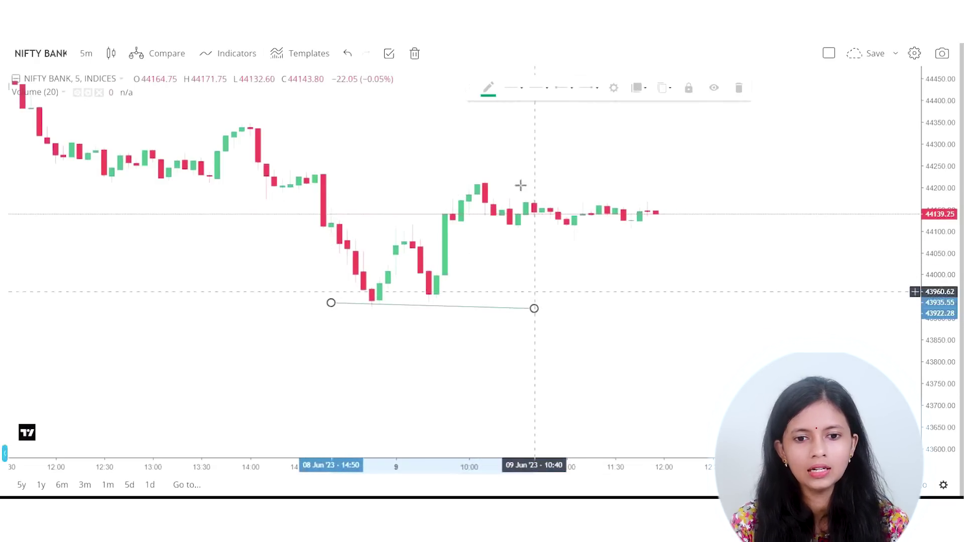
pyautogui.click(488, 88)
pyautogui.click(486, 106)
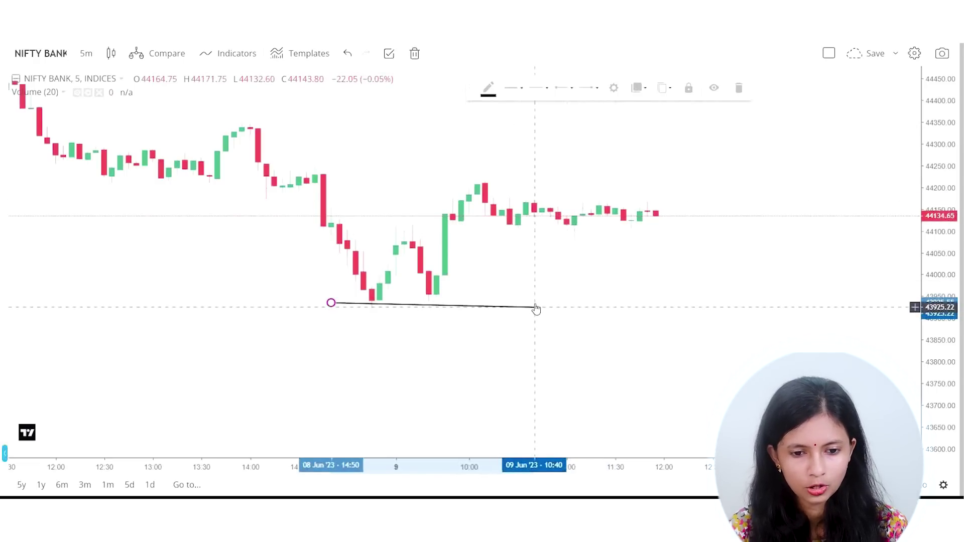
pyautogui.moveTo(536, 308); pyautogui.dragTo(534, 304)
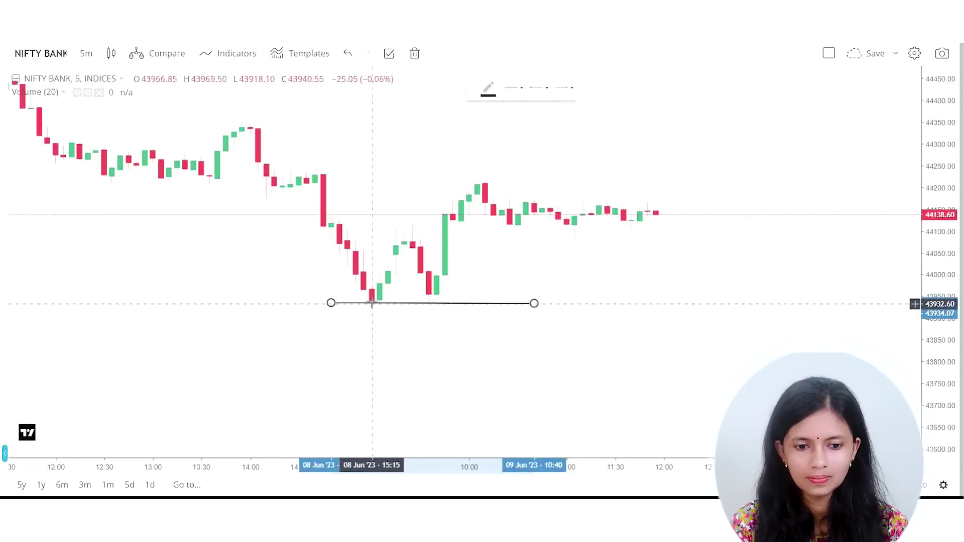
pyautogui.moveTo(372, 294)
pyautogui.mouseDown()
pyautogui.moveTo(385, 314)
pyautogui.moveTo(374, 295)
pyautogui.mouseUp()
pyautogui.moveTo(444, 298)
pyautogui.mouseDown()
pyautogui.moveTo(417, 301)
pyautogui.moveTo(449, 311)
pyautogui.mouseUp()
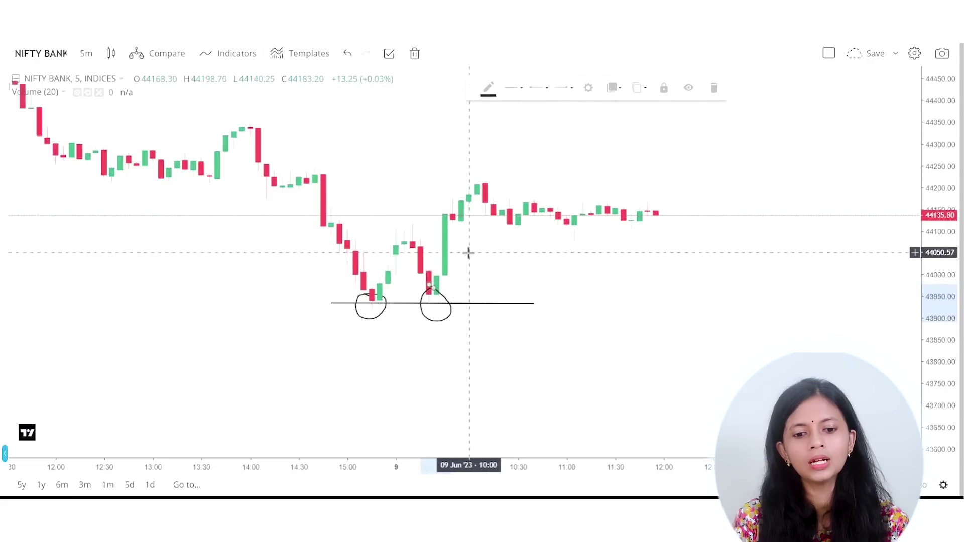
pyautogui.moveTo(439, 303)
pyautogui.mouseDown()
pyautogui.moveTo(458, 220)
pyautogui.moveTo(477, 214)
pyautogui.moveTo(484, 232)
pyautogui.mouseUp()
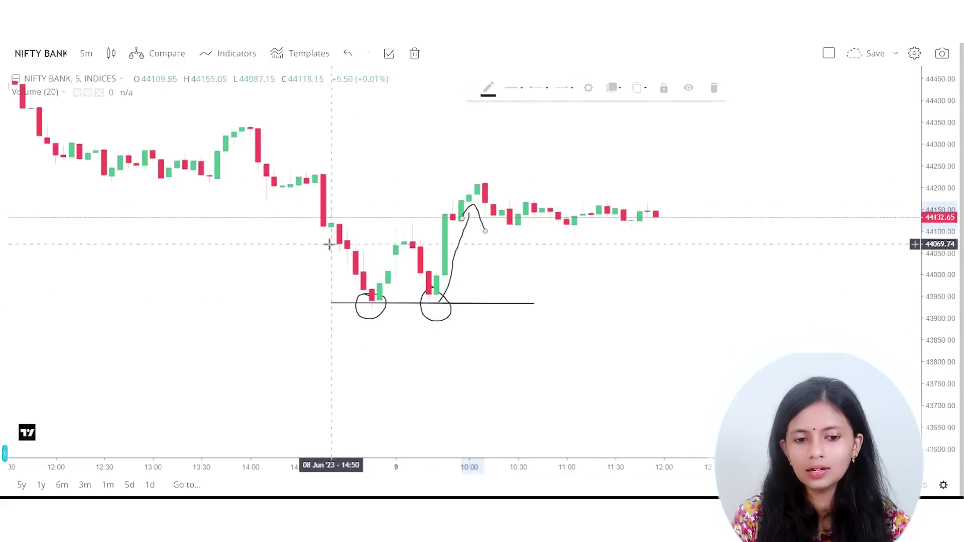
pyautogui.moveTo(331, 247)
pyautogui.mouseDown()
pyautogui.moveTo(370, 297)
pyautogui.moveTo(405, 260)
pyautogui.moveTo(429, 294)
pyautogui.moveTo(464, 308)
pyautogui.moveTo(444, 282)
pyautogui.mouseUp()
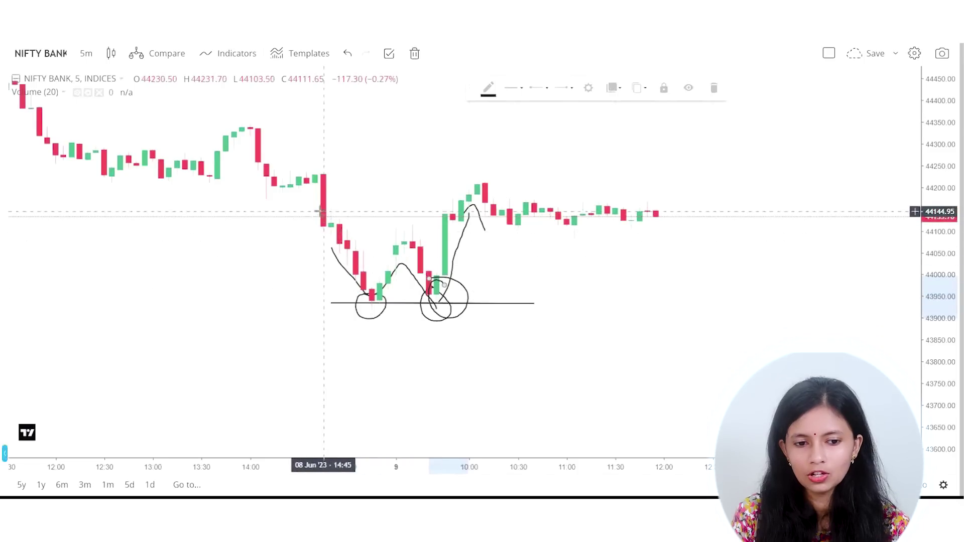
pyautogui.moveTo(307, 188)
pyautogui.mouseDown()
pyautogui.moveTo(350, 284)
pyautogui.moveTo(370, 297)
pyautogui.moveTo(394, 256)
pyautogui.moveTo(436, 287)
pyautogui.moveTo(431, 316)
pyautogui.moveTo(442, 282)
pyautogui.moveTo(437, 316)
pyautogui.moveTo(454, 301)
pyautogui.moveTo(446, 302)
pyautogui.moveTo(452, 216)
pyautogui.moveTo(477, 177)
pyautogui.mouseUp()
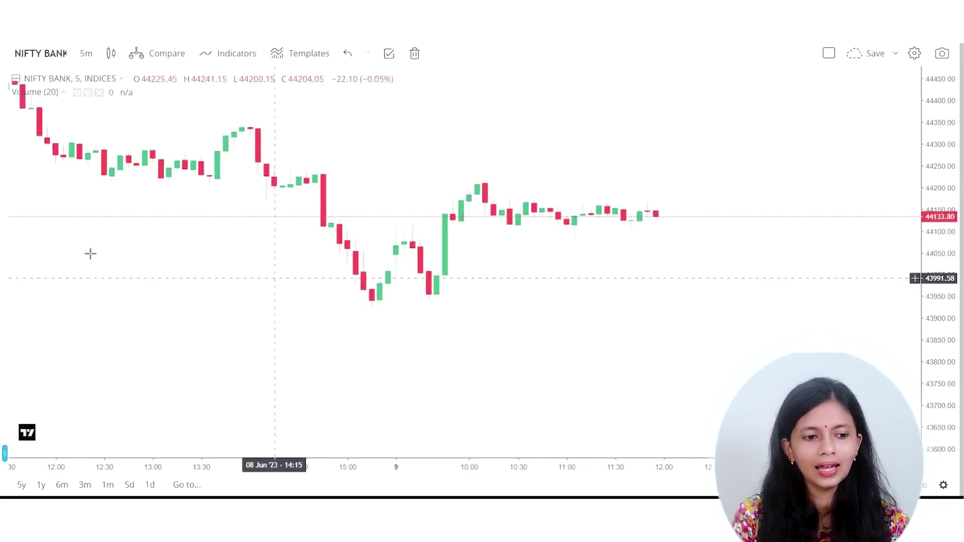
# Add a black horizontal level at 44217.75 on the NIFTY BANK chart
pyautogui.click(2, 114)
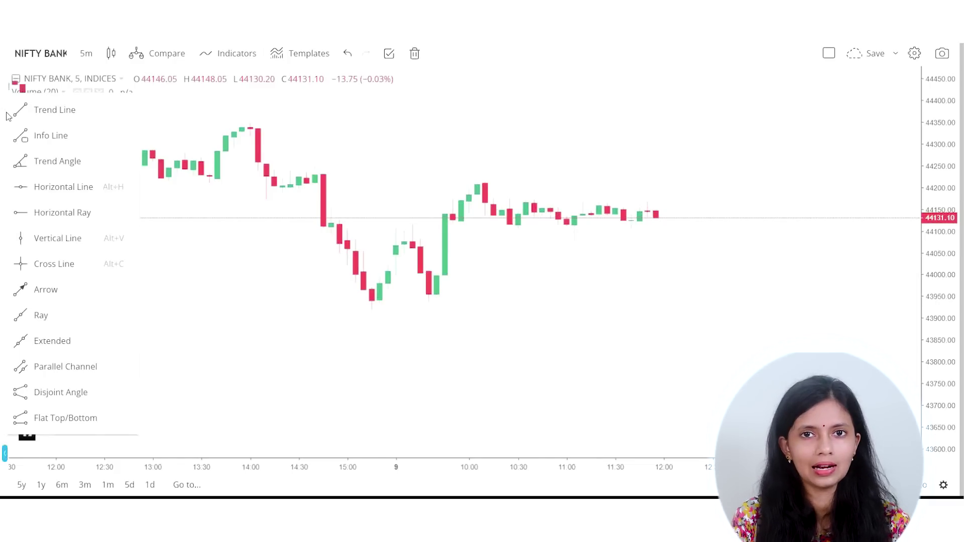
pyautogui.click(51, 197)
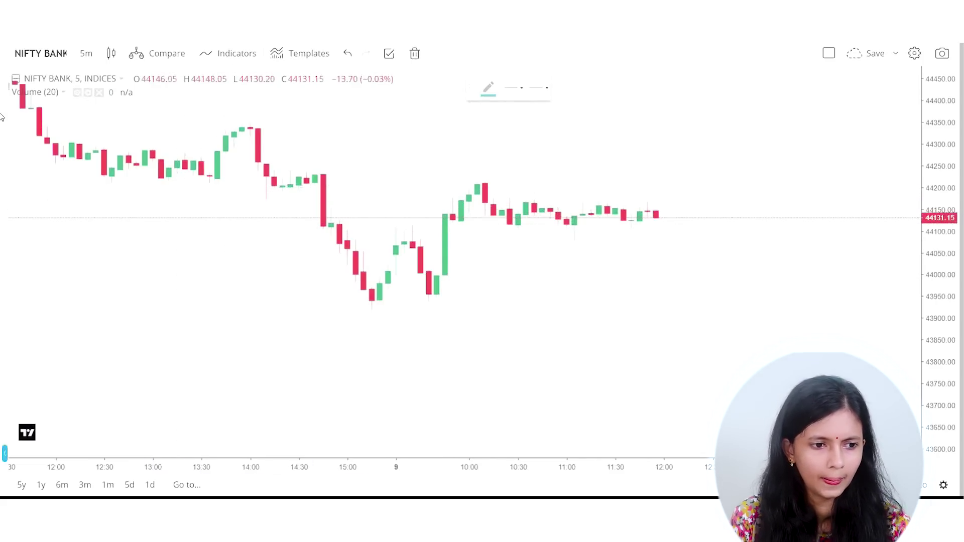
pyautogui.scroll(-2, 226, 292)
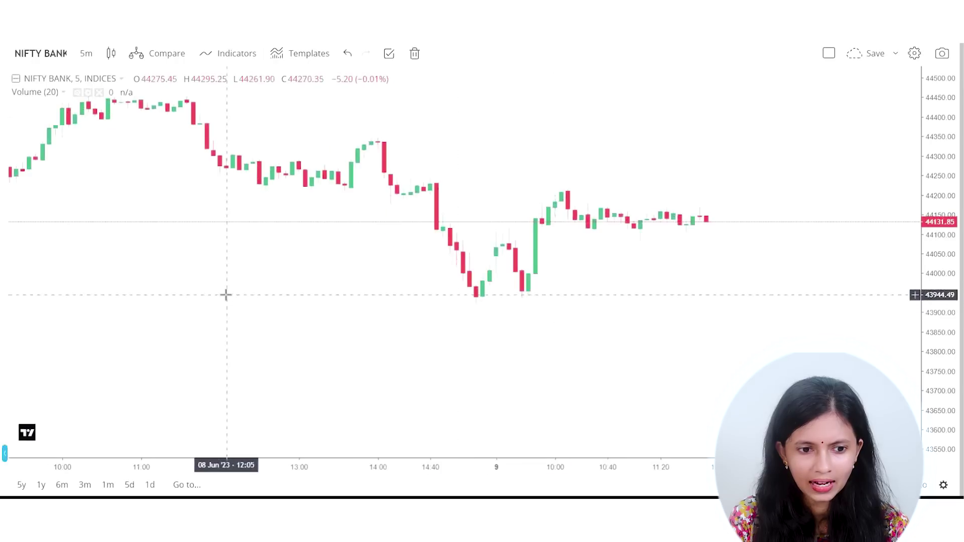
pyautogui.moveTo(291, 326); pyautogui.dragTo(301, 347)
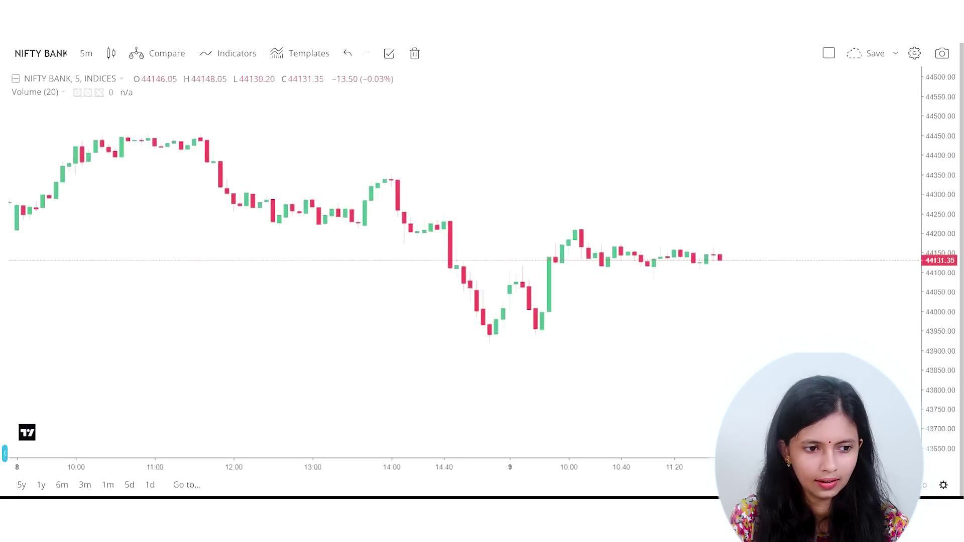
pyautogui.hotkey('alt', 'h')
pyautogui.moveTo(387, 201); pyautogui.dragTo(382, 225)
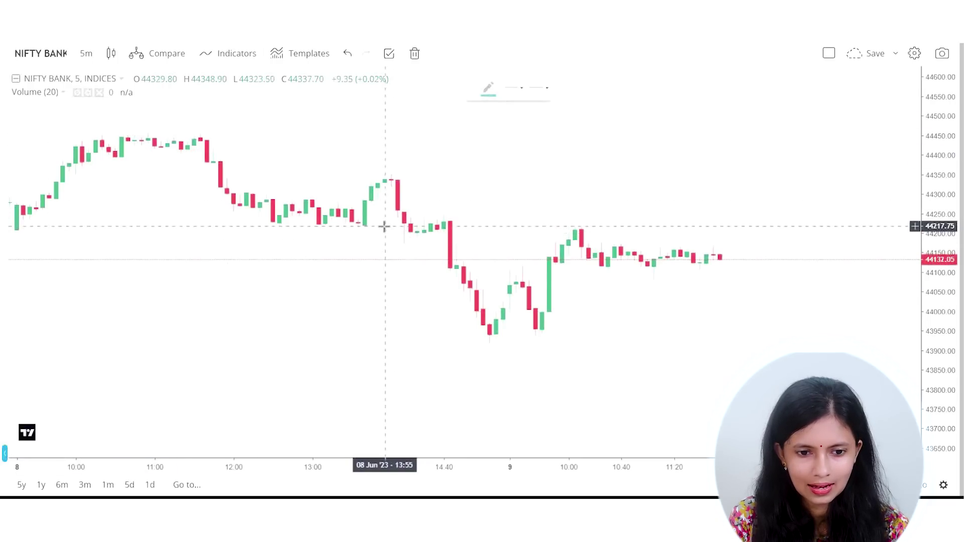
pyautogui.click(488, 88)
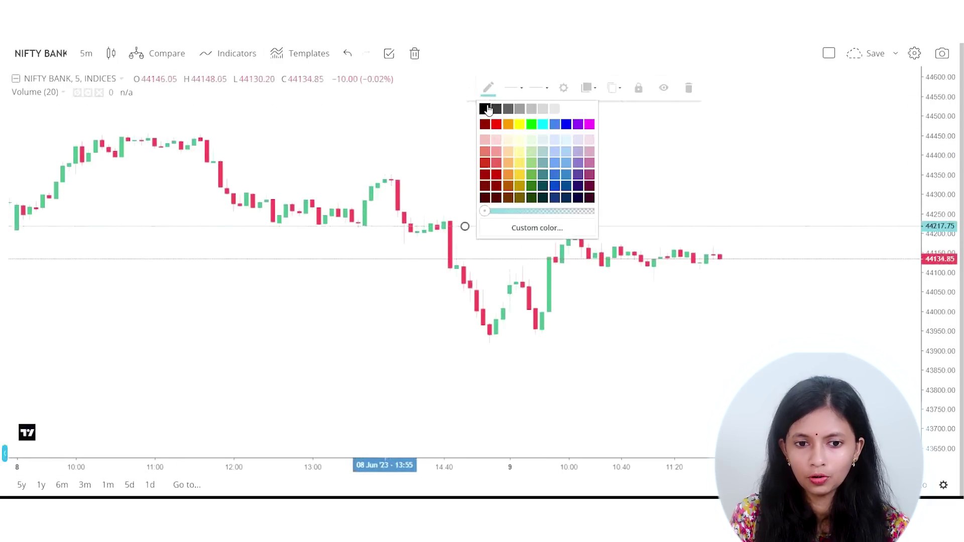
pyautogui.click(485, 109)
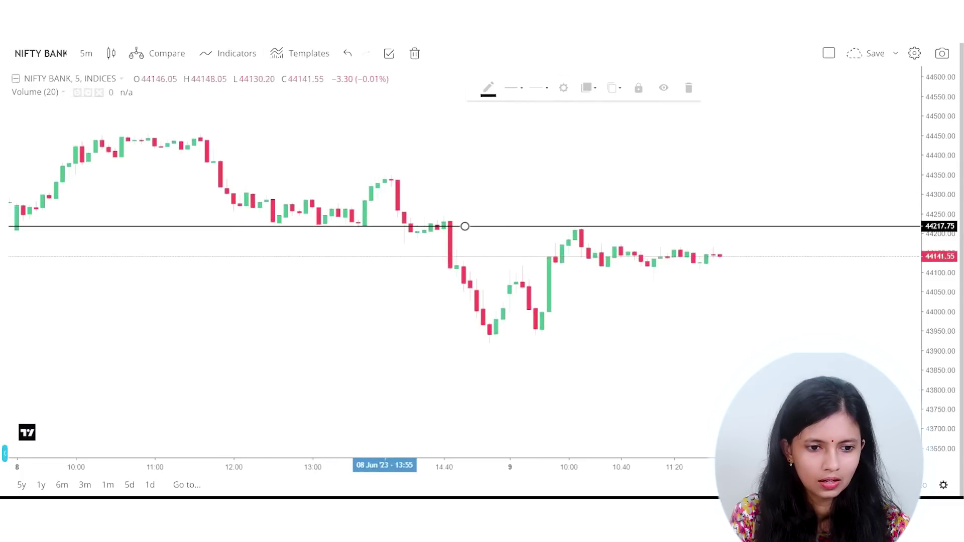
# Circle the NIFTY BANK lows around 12:30 and the dip before 9 Jun 10:00
pyautogui.moveTo(282, 216); pyautogui.dragTo(324, 226)
pyautogui.moveTo(369, 201)
pyautogui.mouseDown()
pyautogui.moveTo(230, 227)
pyautogui.moveTo(311, 221)
pyautogui.moveTo(363, 200)
pyautogui.mouseUp()
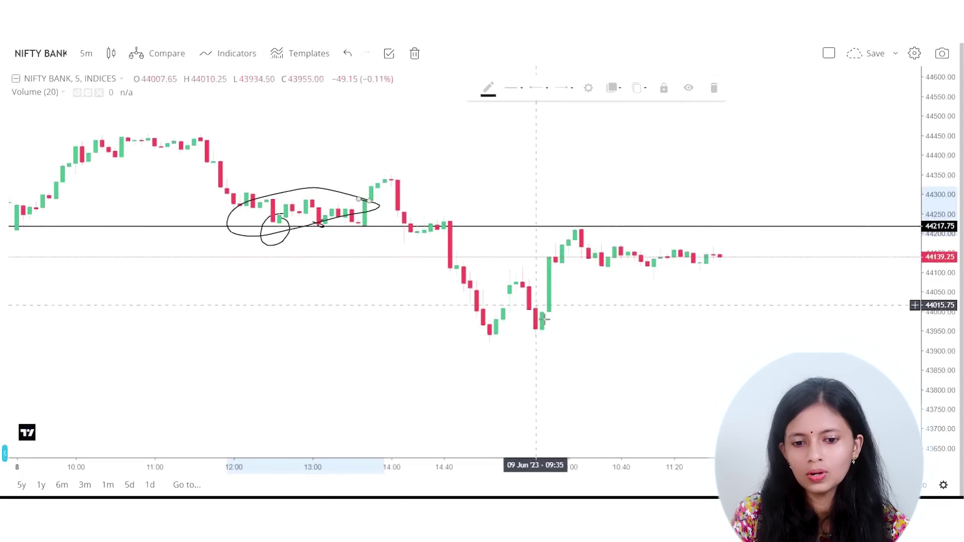
pyautogui.moveTo(549, 315)
pyautogui.mouseDown()
pyautogui.moveTo(532, 333)
pyautogui.moveTo(556, 324)
pyautogui.mouseUp()
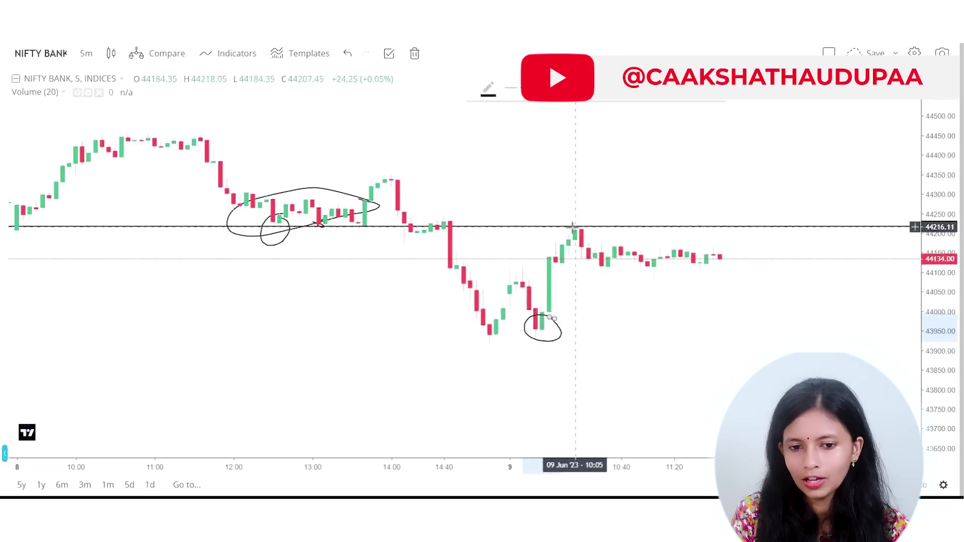
pyautogui.moveTo(572, 230); pyautogui.dragTo(590, 223)
pyautogui.moveTo(435, 225)
pyautogui.mouseDown()
pyautogui.moveTo(465, 271)
pyautogui.moveTo(542, 316)
pyautogui.moveTo(575, 230)
pyautogui.moveTo(558, 235)
pyautogui.moveTo(582, 215)
pyautogui.mouseUp()
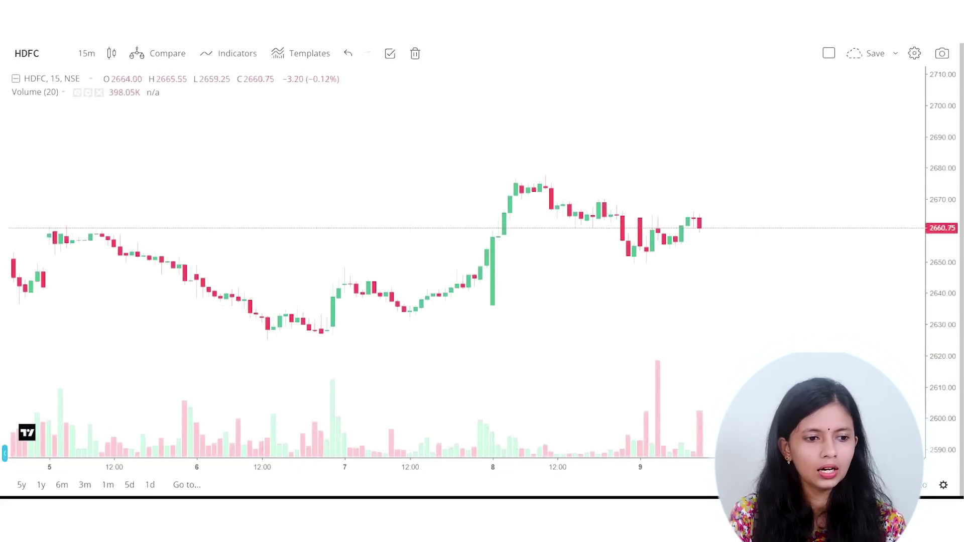
# Draw the flag pole trend line from the 8 Jun peak to the 09:15 low
pyautogui.click(1, 114)
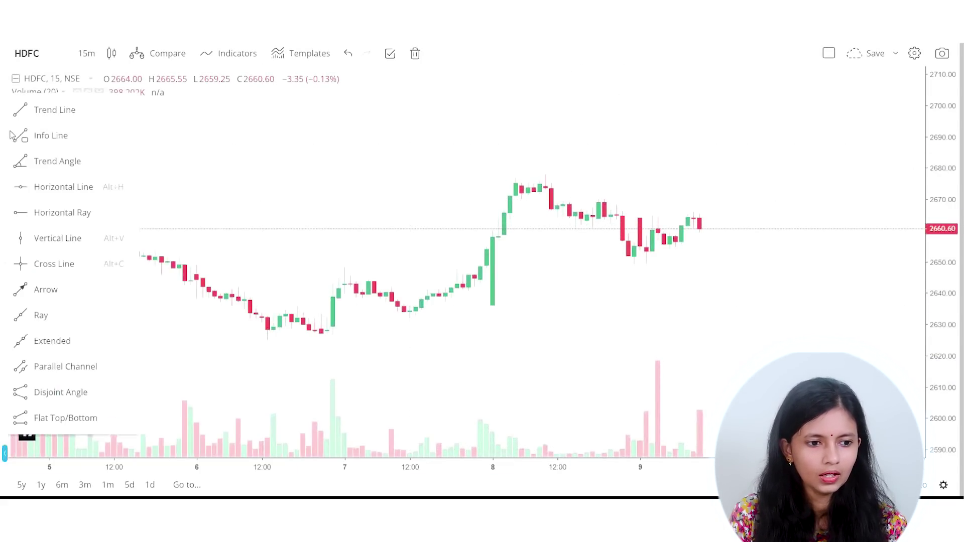
pyautogui.click(39, 111)
pyautogui.click(509, 181)
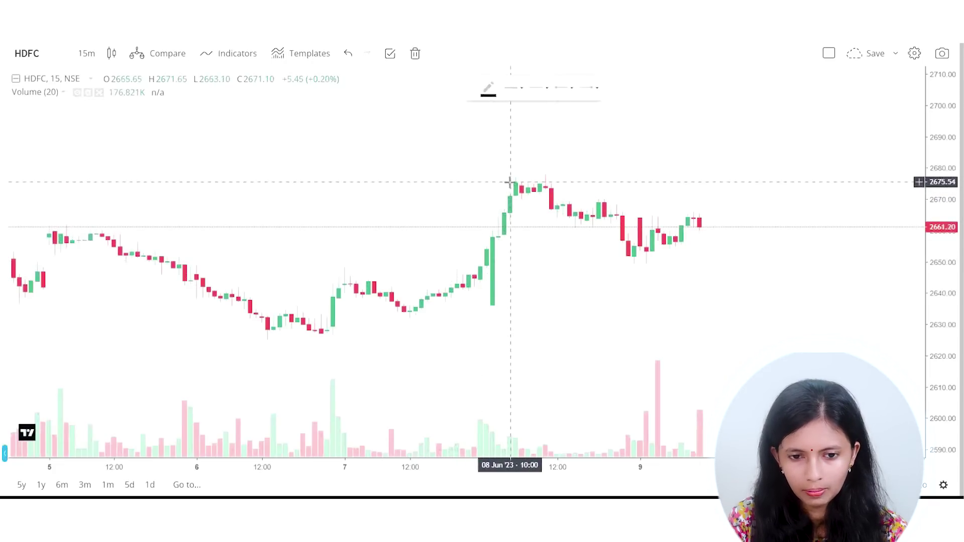
pyautogui.click(495, 302)
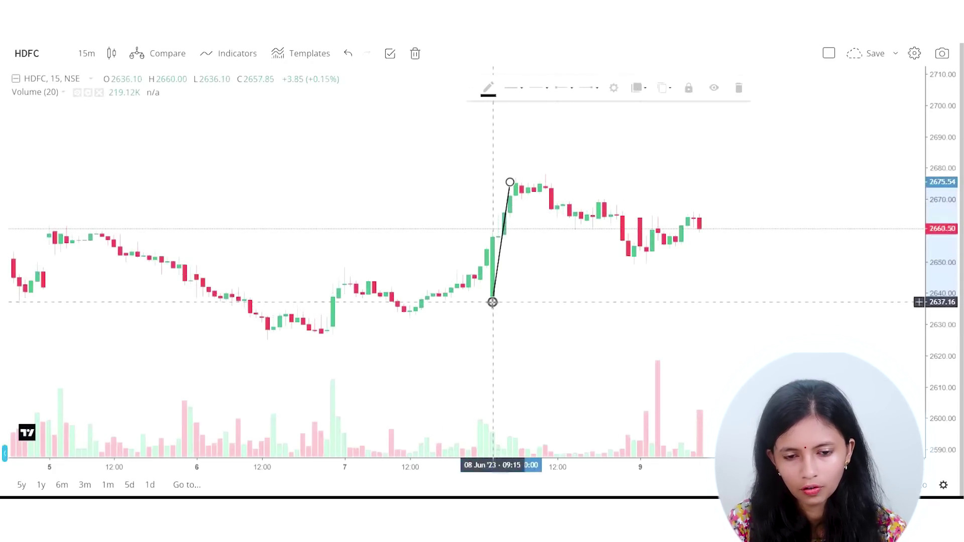
# Draw the flag's upper and lower boundary lines and circle the pullback candles after it
pyautogui.scroll(2, 510, 307)
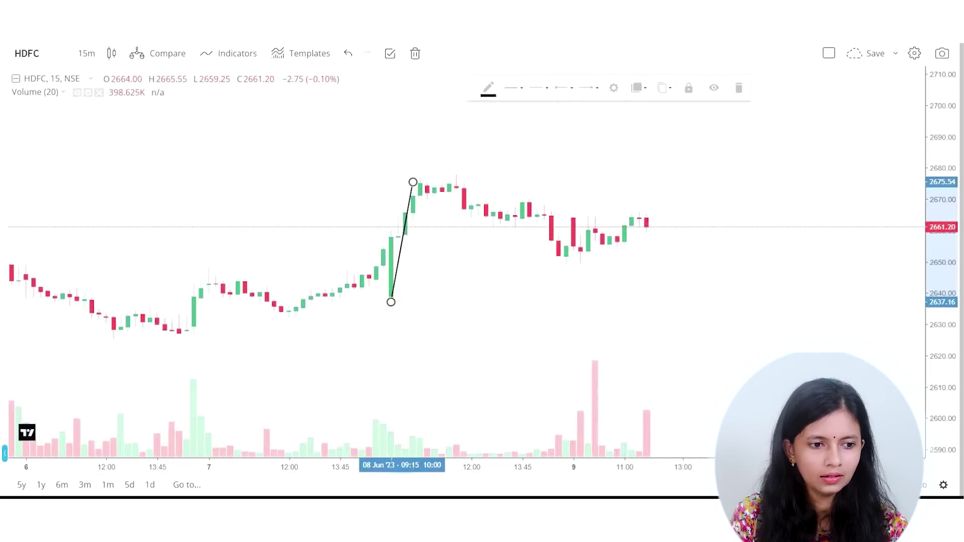
pyautogui.moveTo(391, 301); pyautogui.dragTo(471, 185)
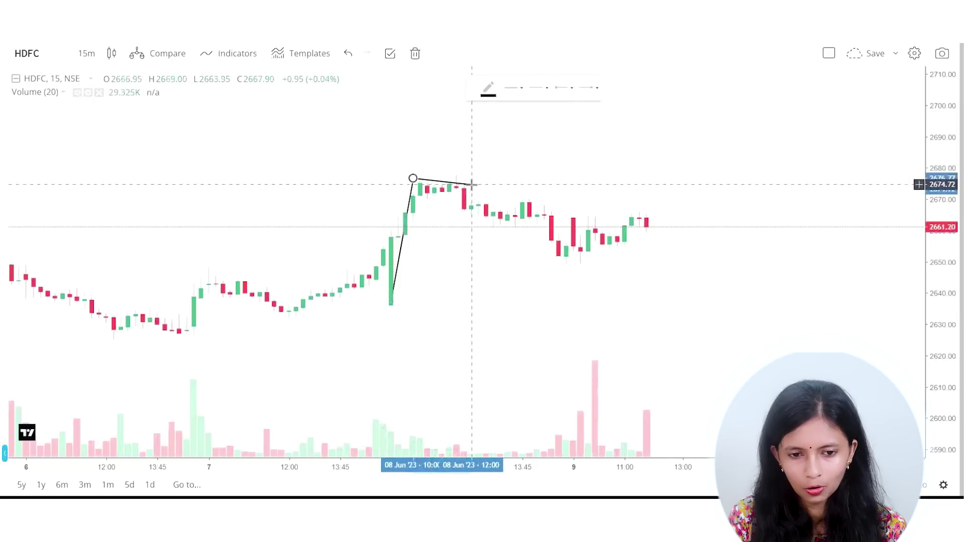
pyautogui.click(471, 180)
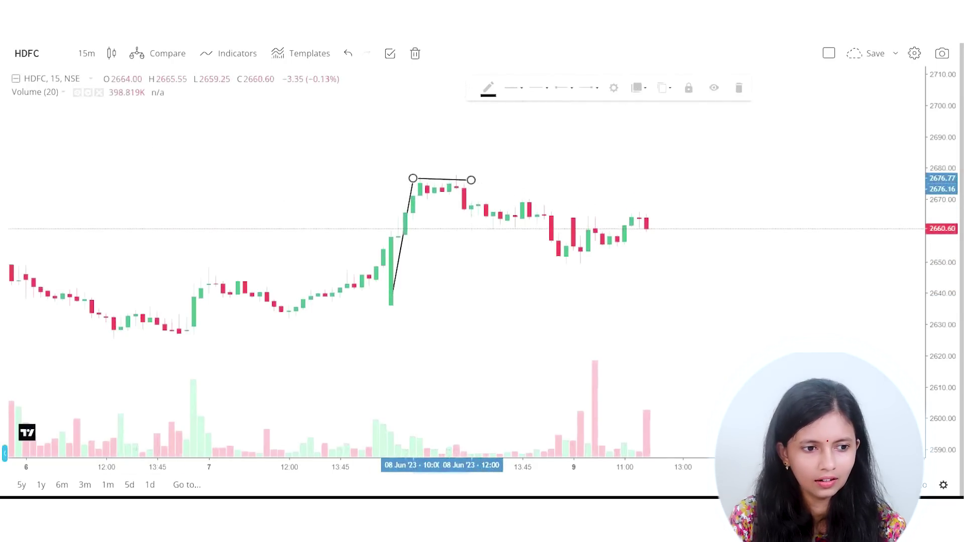
pyautogui.click(404, 208)
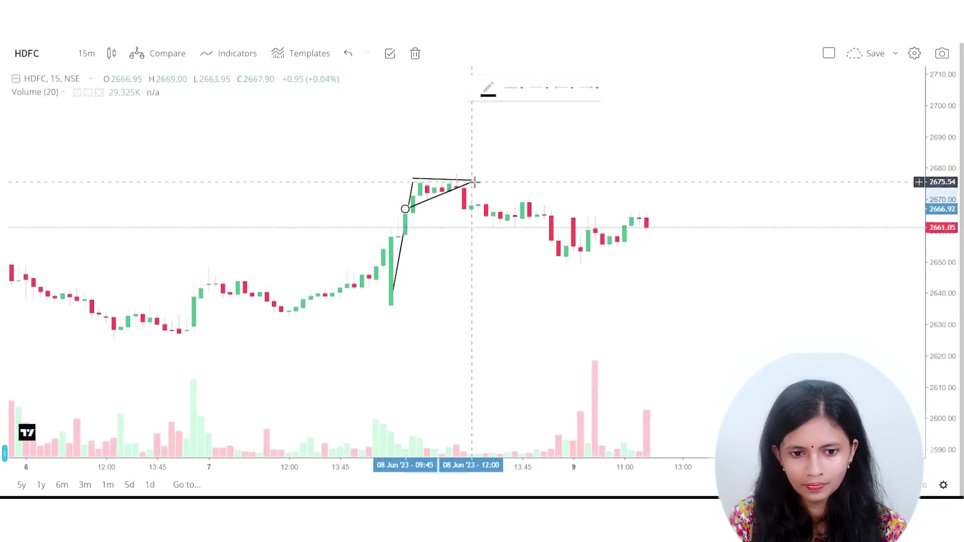
pyautogui.click(472, 181)
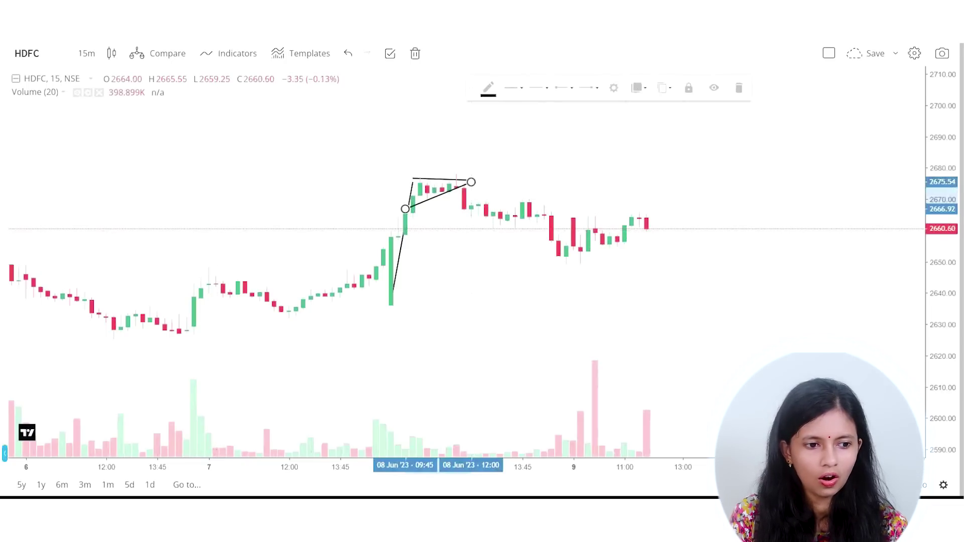
pyautogui.moveTo(465, 186)
pyautogui.mouseDown()
pyautogui.moveTo(452, 217)
pyautogui.moveTo(486, 200)
pyautogui.moveTo(472, 182)
pyautogui.mouseUp()
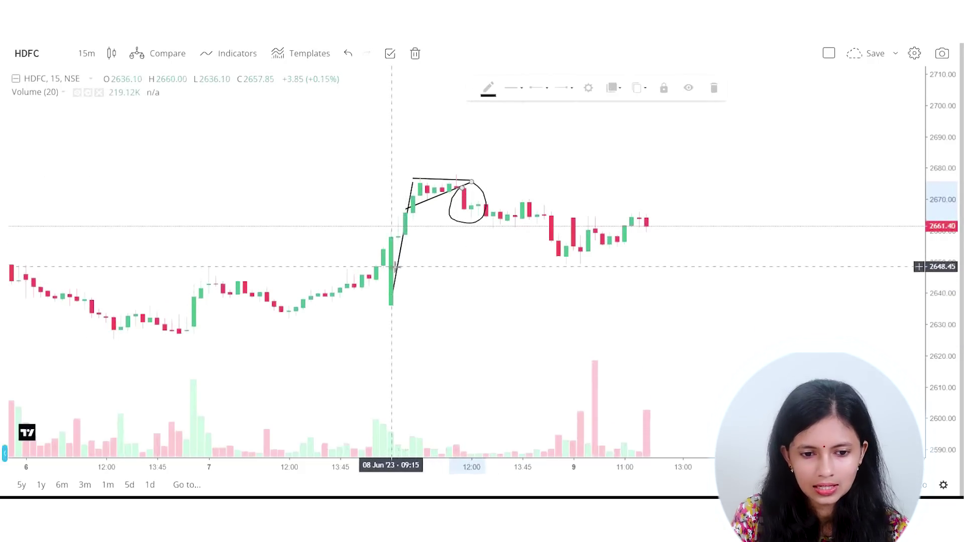
# Clone the pole trend line and move the copy to start at the flag's right end
pyautogui.rightClick(401, 245)
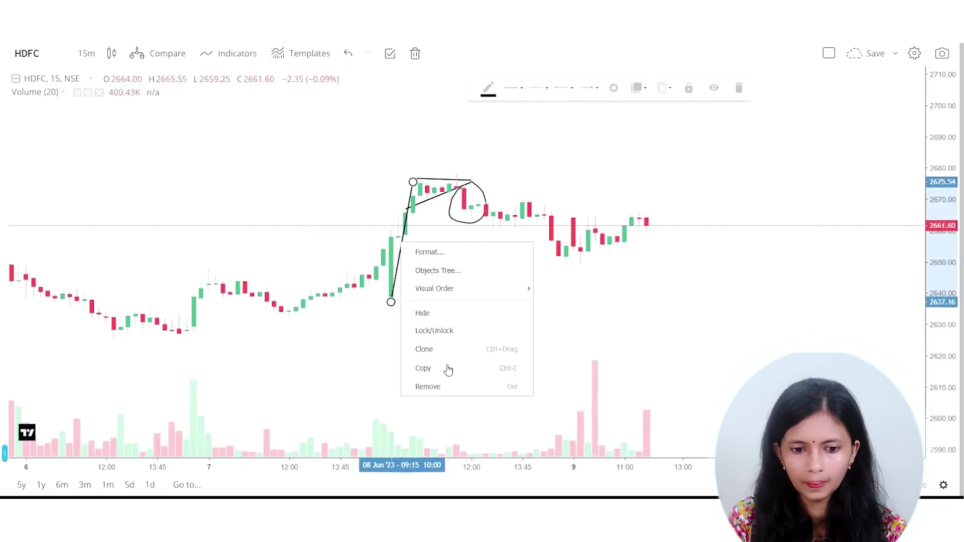
pyautogui.click(431, 350)
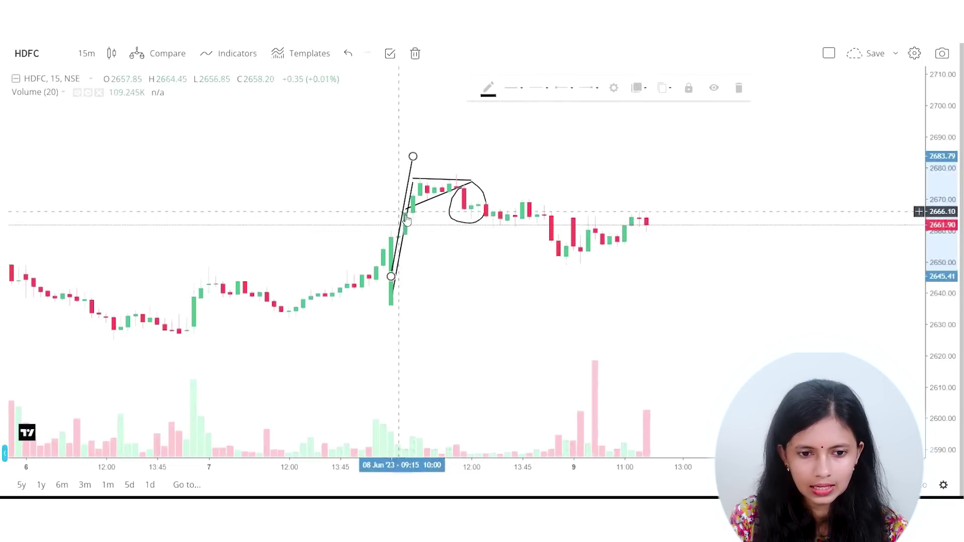
pyautogui.moveTo(406, 219); pyautogui.dragTo(465, 244)
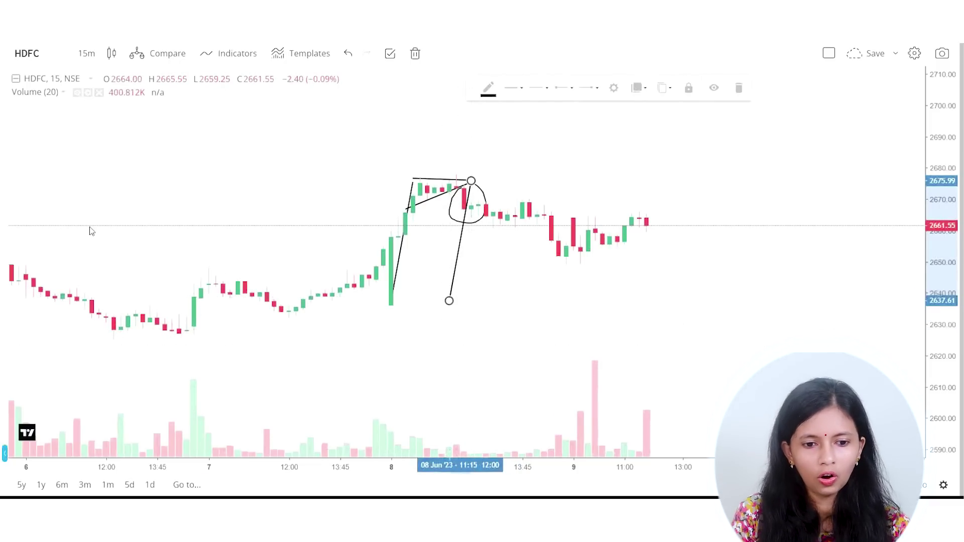
pyautogui.click(3, 112)
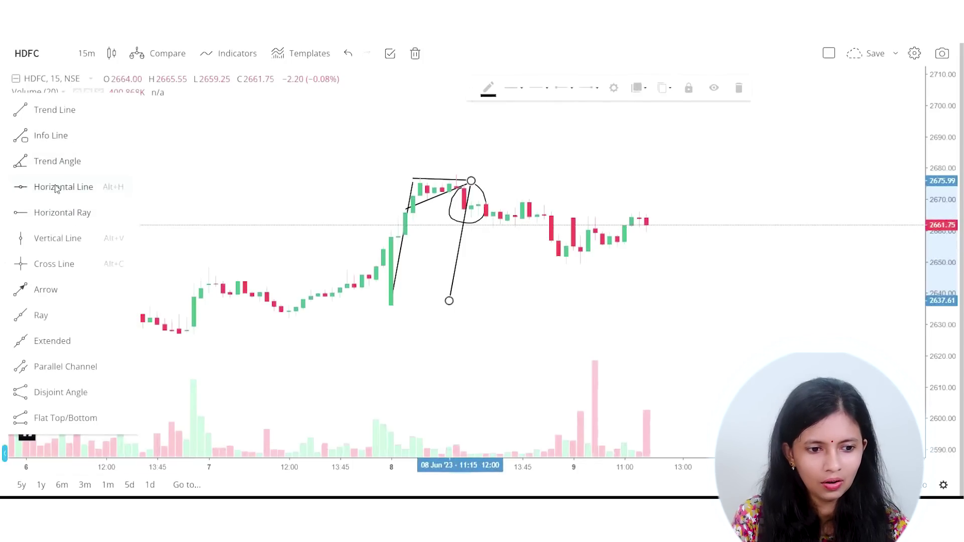
# Place a horizontal level near 2648 on HDFC, nudge it up, and open its settings
pyautogui.click(56, 187)
pyautogui.scroll(-1, 412, 269)
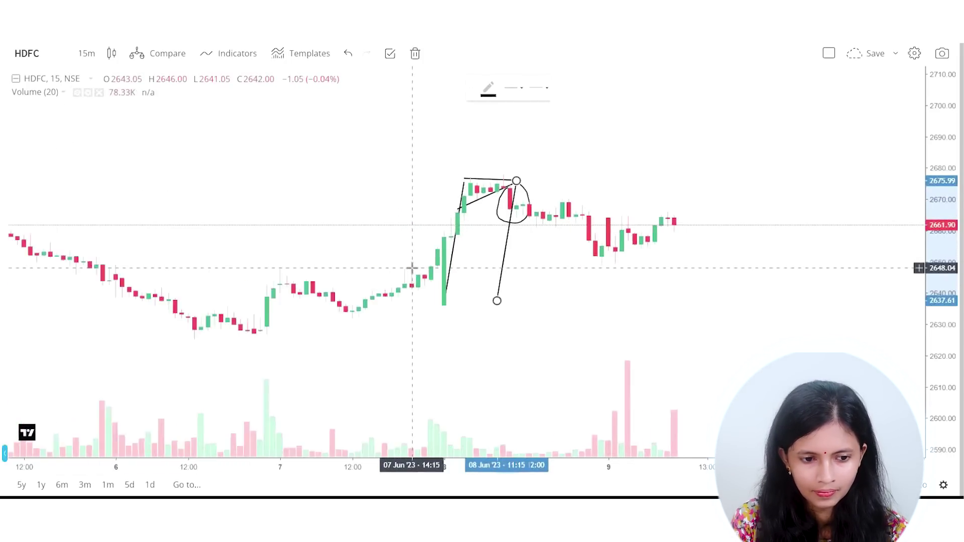
pyautogui.scroll(-1, 411, 268)
pyautogui.click(408, 268)
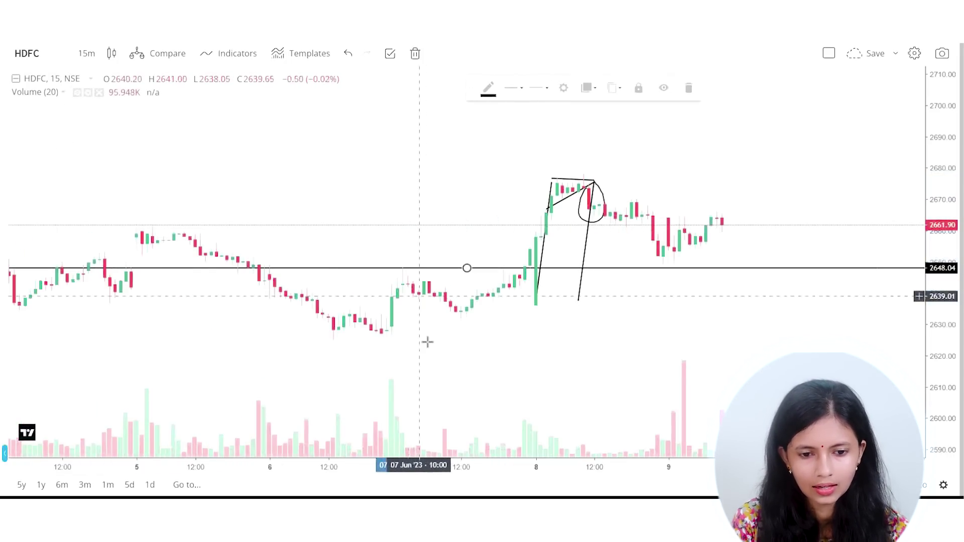
pyautogui.scroll(1, 573, 318)
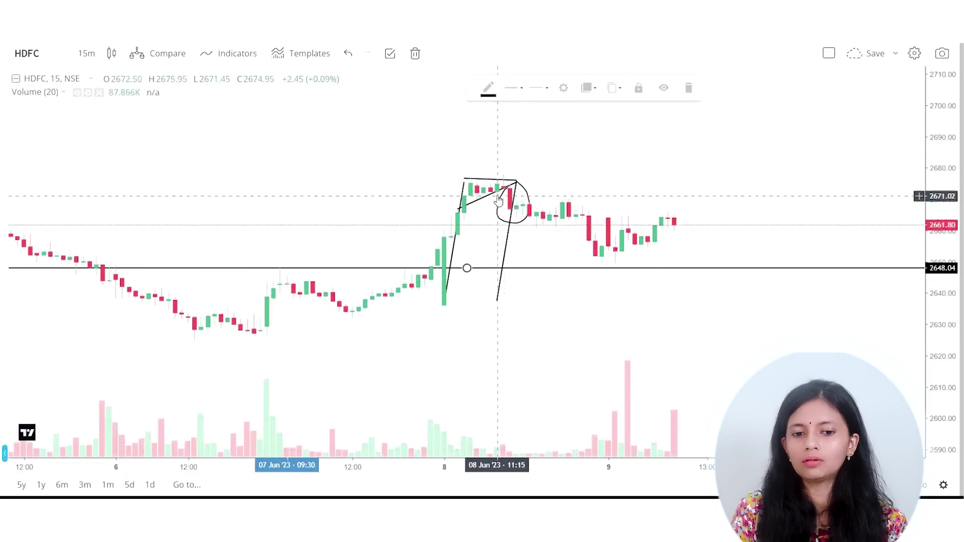
pyautogui.scroll(-1, 692, 349)
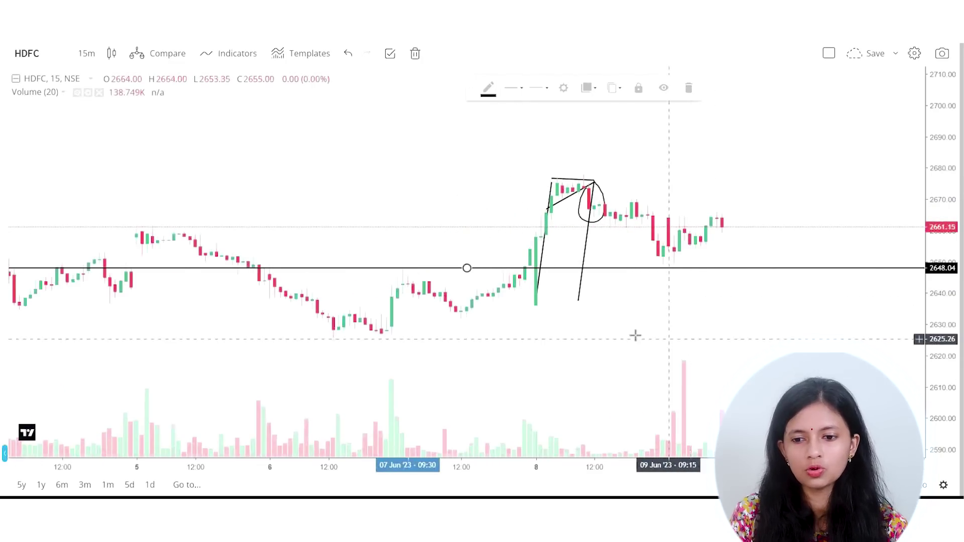
pyautogui.moveTo(467, 269); pyautogui.dragTo(466, 267)
pyautogui.doubleClick(467, 267)
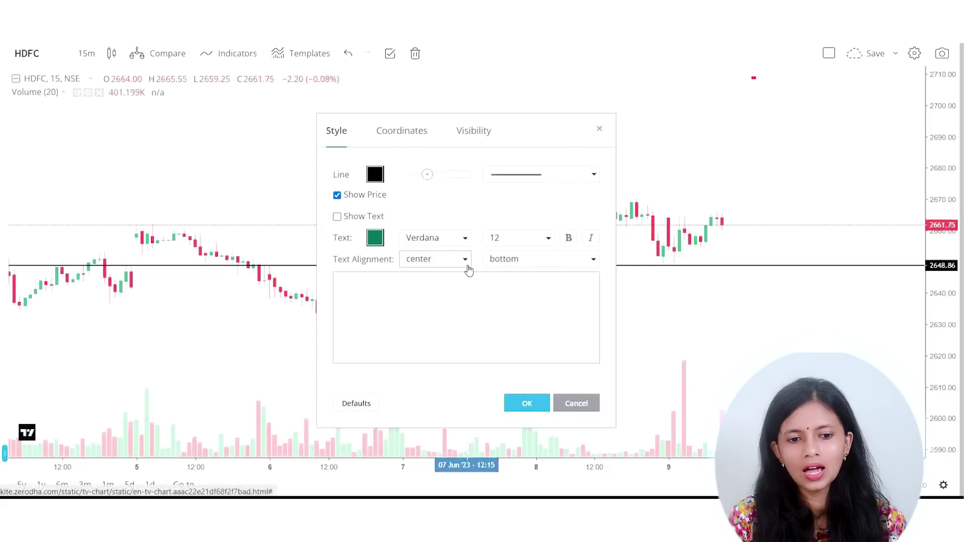
# Change the horizontal line's price coordinate to 2650 and apply it
pyautogui.click(403, 139)
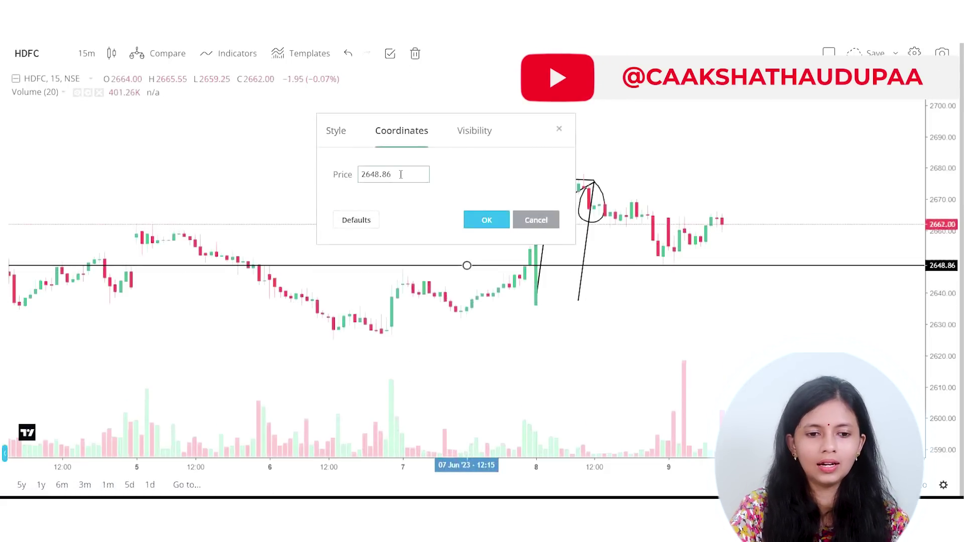
pyautogui.press('BackSpace')
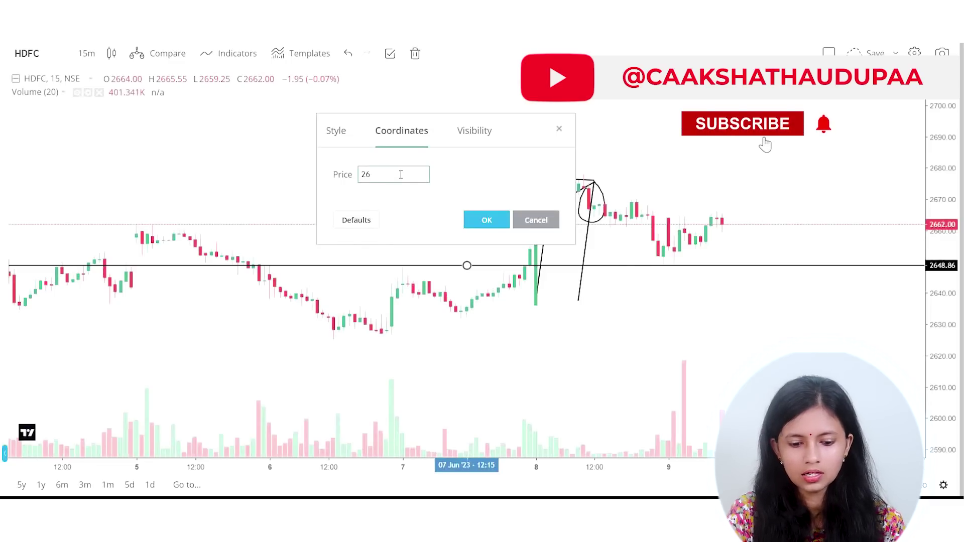
pyautogui.write('50')
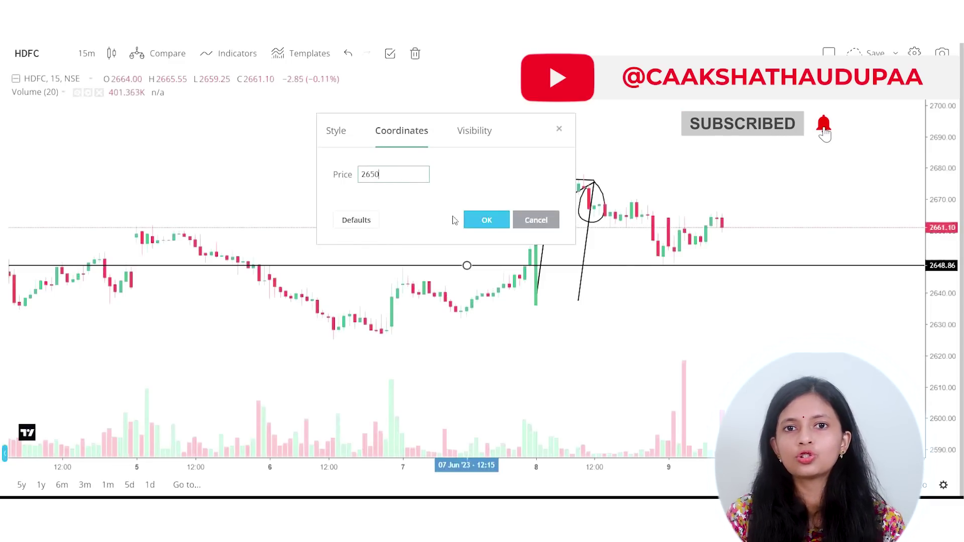
pyautogui.press('Return')
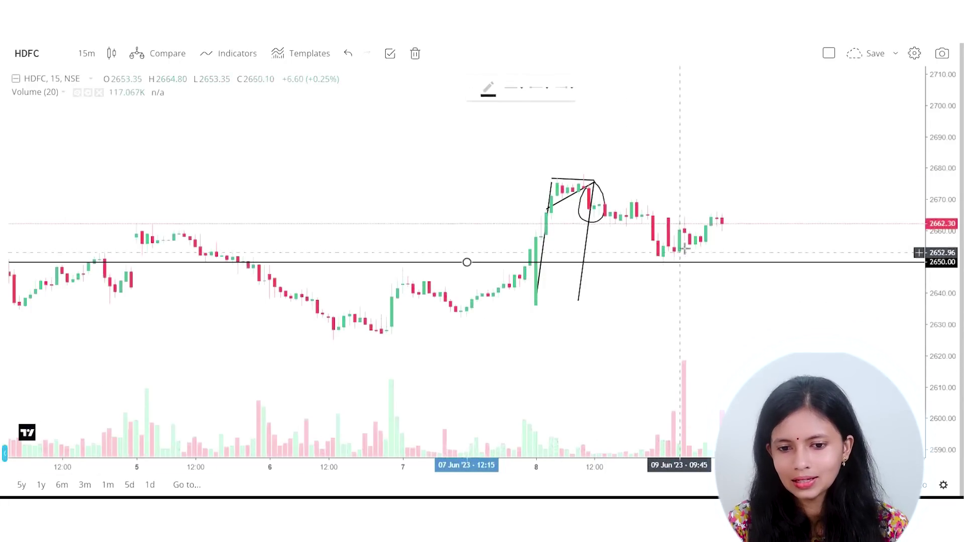
# Sketch a short stroke below the 9 Jun candles, a long curve beneath them, and re-circle the lows
pyautogui.moveTo(675, 254)
pyautogui.mouseDown()
pyautogui.moveTo(643, 262)
pyautogui.moveTo(720, 234)
pyautogui.moveTo(806, 353)
pyautogui.mouseUp()
pyautogui.moveTo(507, 299); pyautogui.dragTo(828, 285)
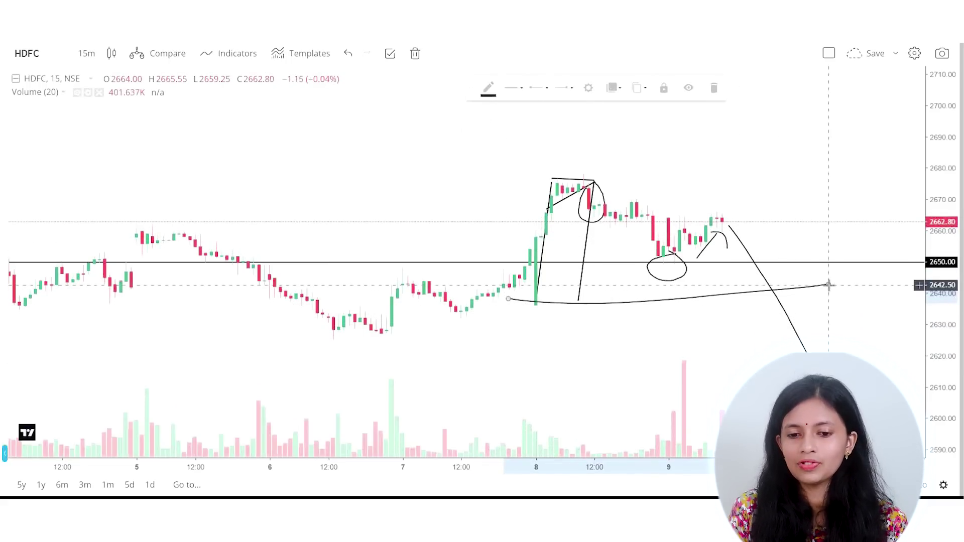
pyautogui.moveTo(663, 260)
pyautogui.mouseDown()
pyautogui.moveTo(648, 282)
pyautogui.moveTo(652, 255)
pyautogui.mouseUp()
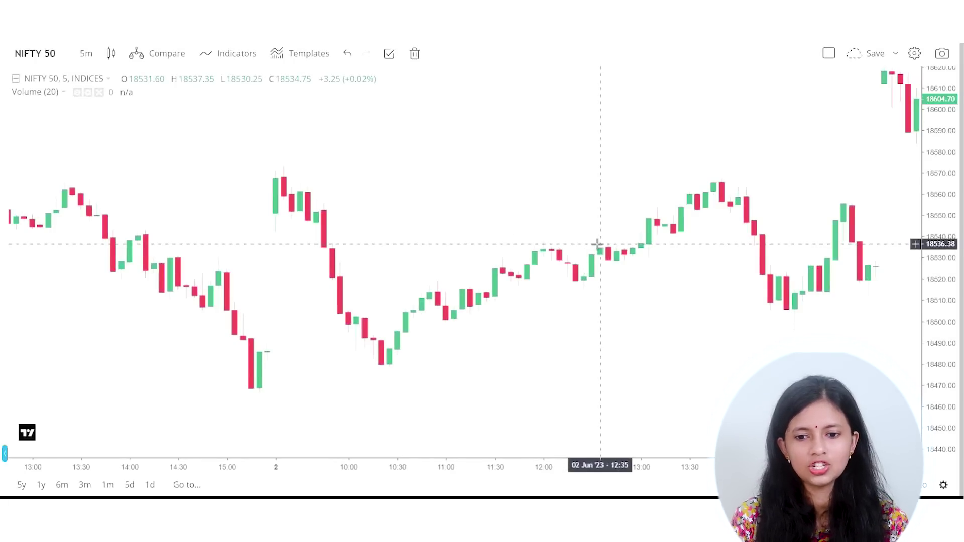
# Draw a downward trend line from 11:45 to 12:10 on NIFTY 50 and circle the crossing candle
pyautogui.scroll(1, 649, 329)
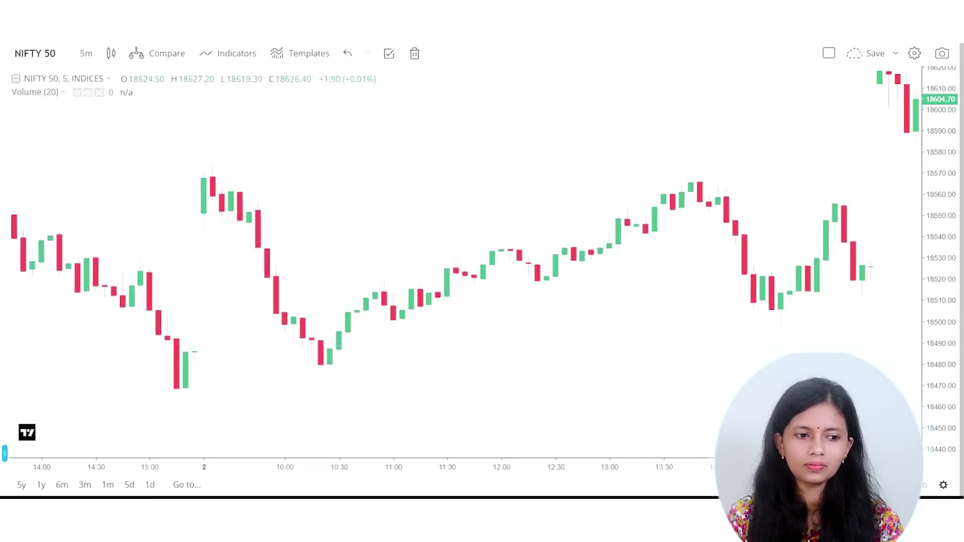
pyautogui.hotkey('alt', 't')
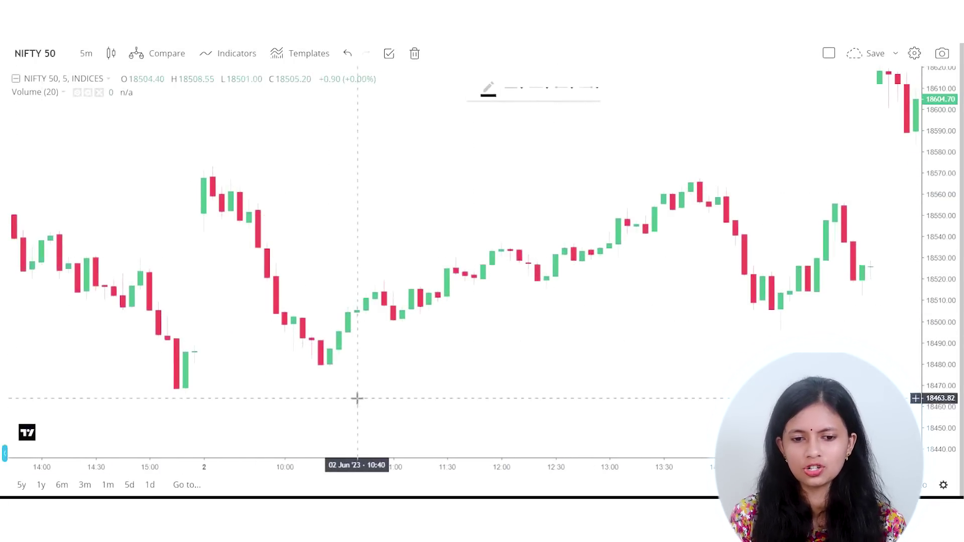
pyautogui.click(447, 256)
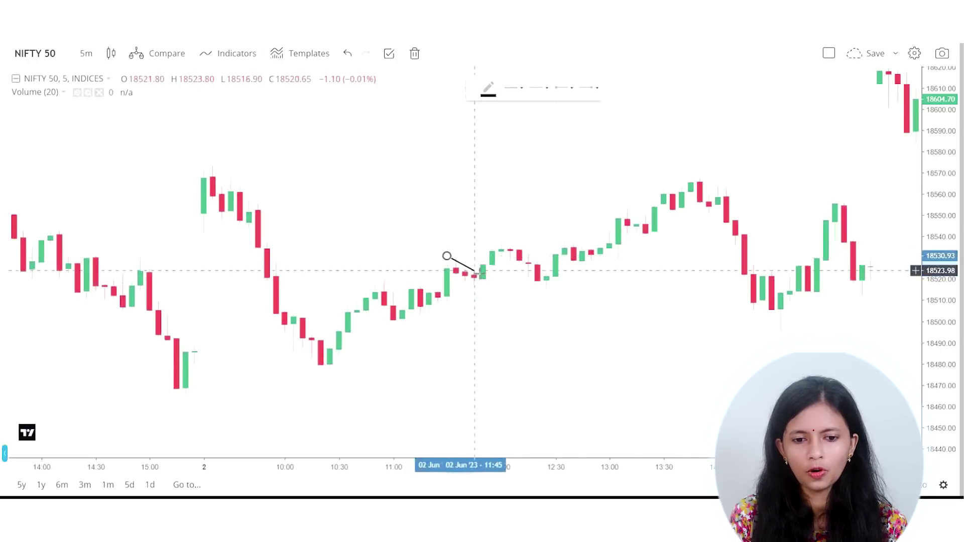
pyautogui.click(519, 287)
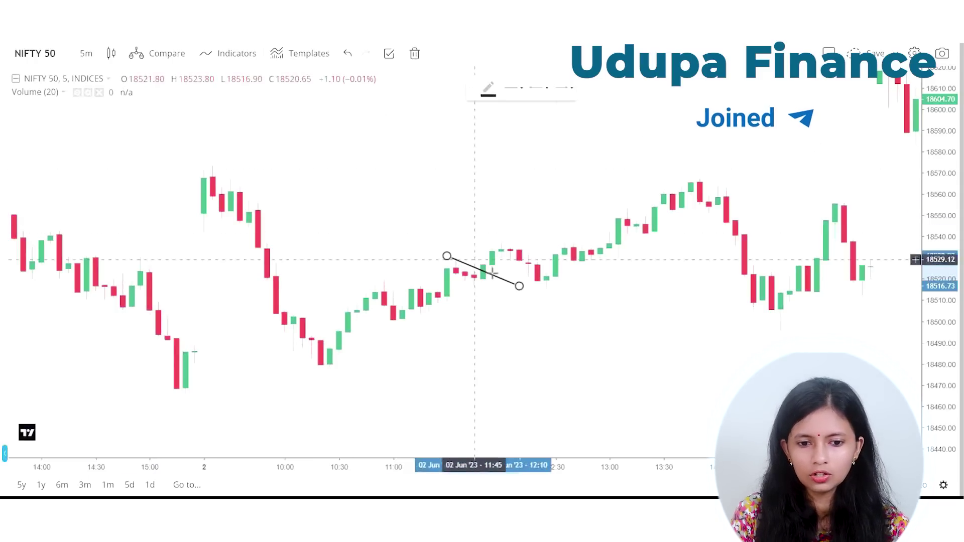
pyautogui.moveTo(480, 257); pyautogui.dragTo(485, 261)
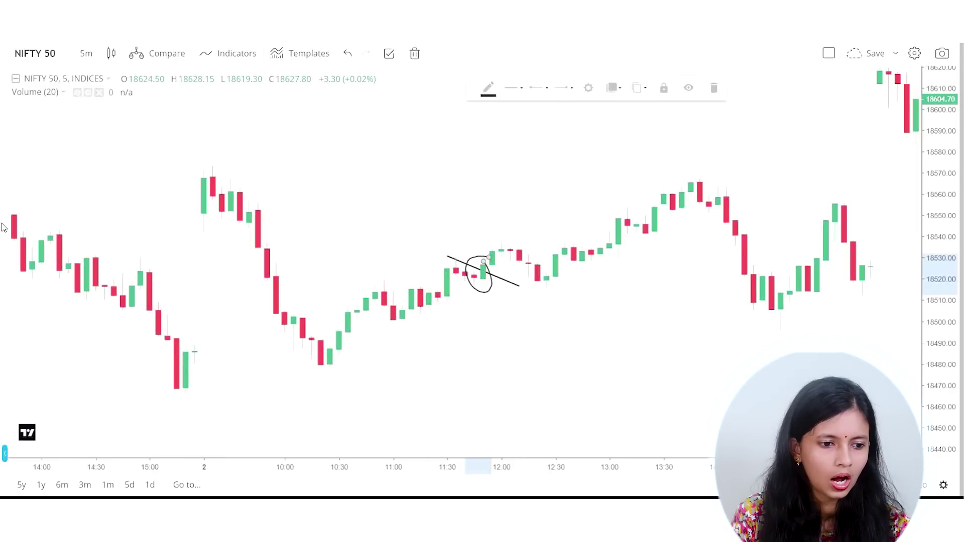
pyautogui.hotkey('ctrl', 'z')
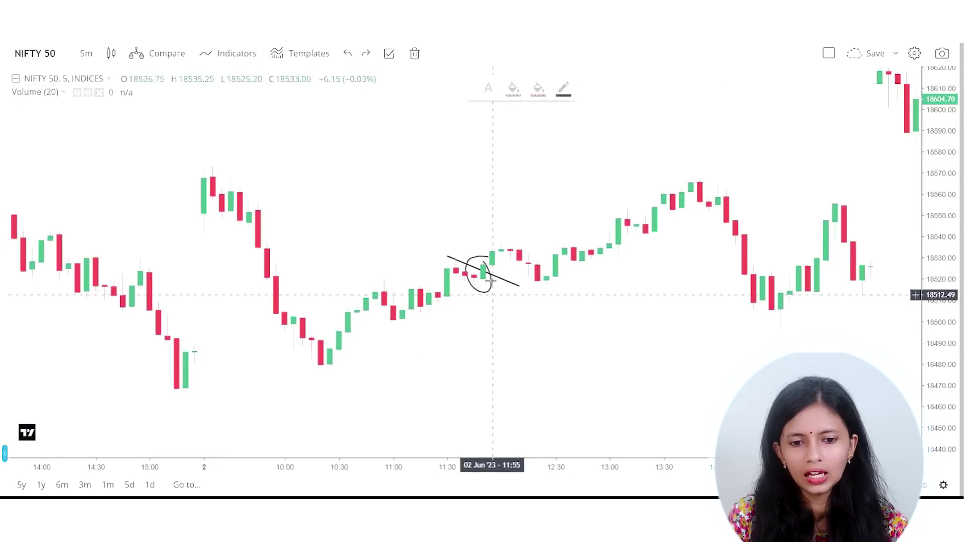
# Place a long position at the circled candle: entry 18528.21, stop 18514.61, target 18551.28
pyautogui.click(483, 262)
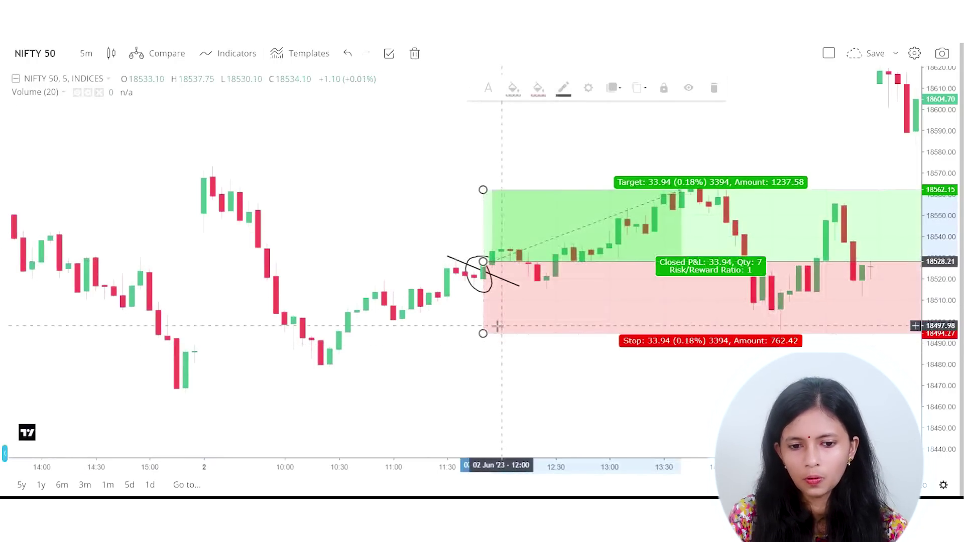
pyautogui.moveTo(483, 327); pyautogui.dragTo(482, 291)
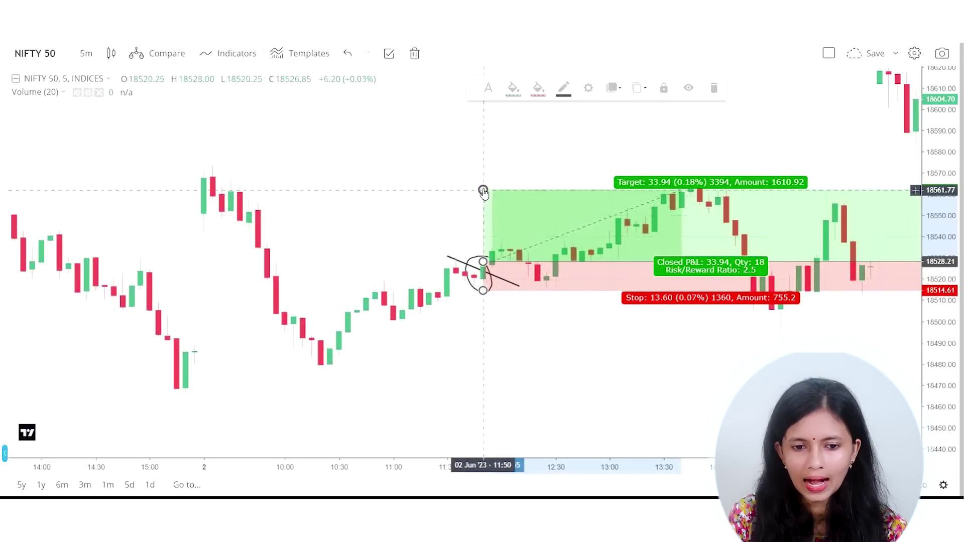
pyautogui.moveTo(482, 189); pyautogui.dragTo(490, 201)
pyautogui.click(621, 366)
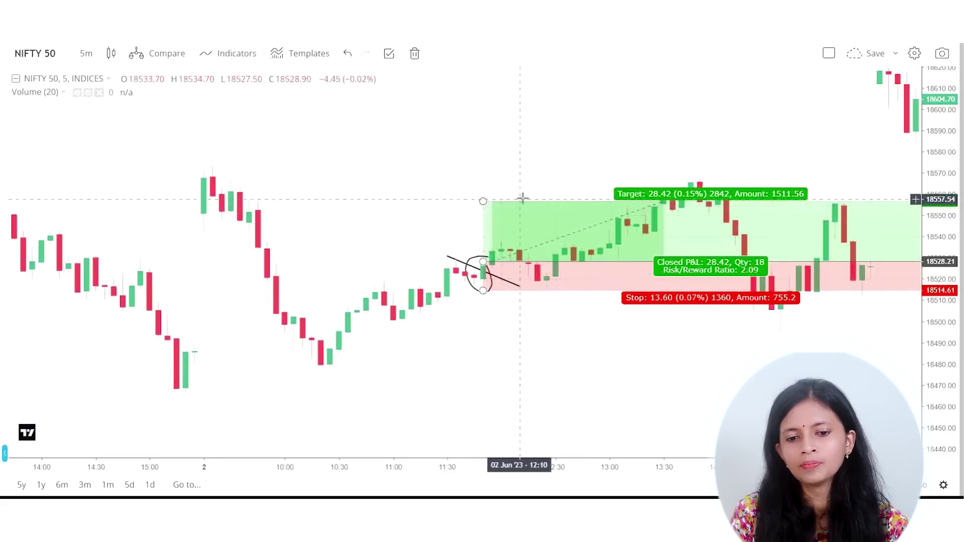
pyautogui.moveTo(585, 346); pyautogui.dragTo(498, 348)
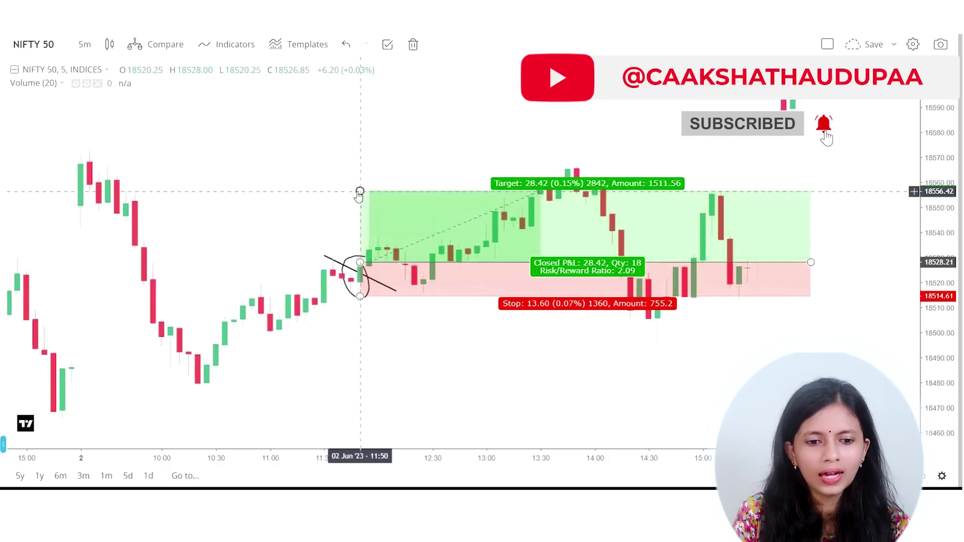
pyautogui.moveTo(360, 192); pyautogui.dragTo(360, 205)
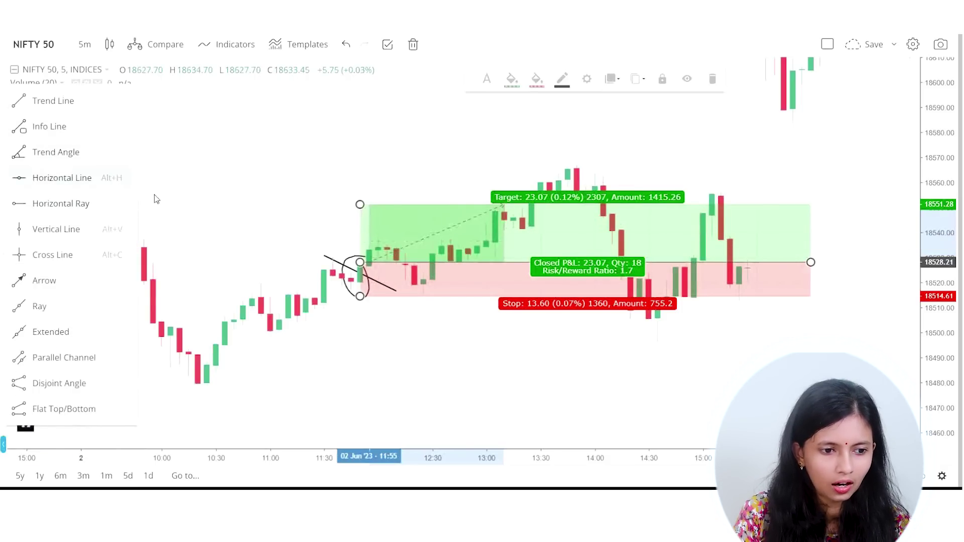
# Add a horizontal line level with the 18551 target on NIFTY 50, then open the posted chart image
pyautogui.click(61, 178)
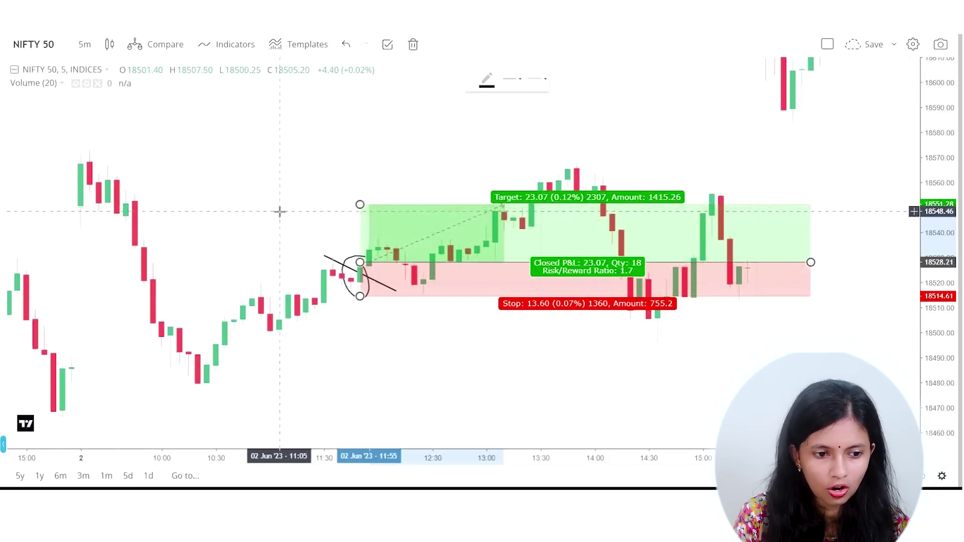
pyautogui.click(279, 211)
pyautogui.moveTo(161, 316); pyautogui.dragTo(344, 318)
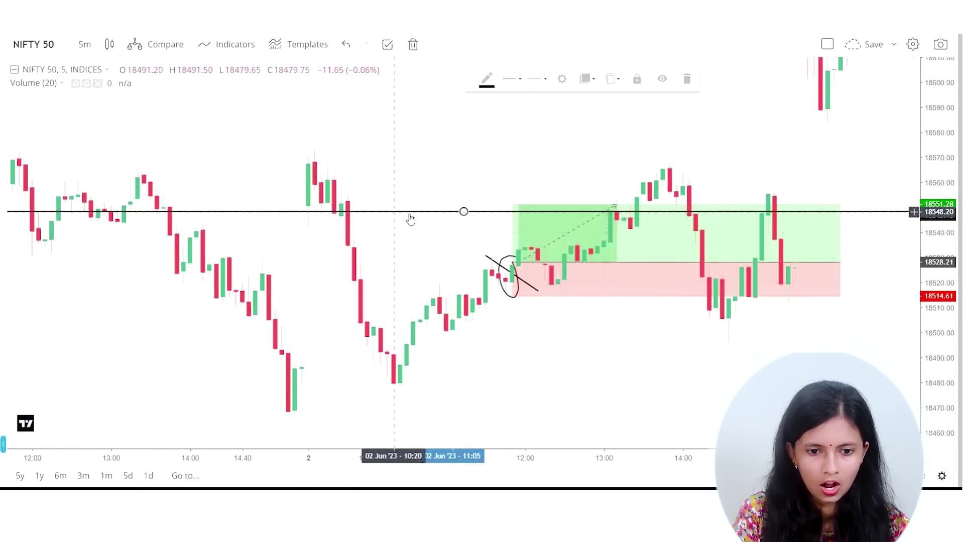
pyautogui.moveTo(464, 212); pyautogui.dragTo(515, 211)
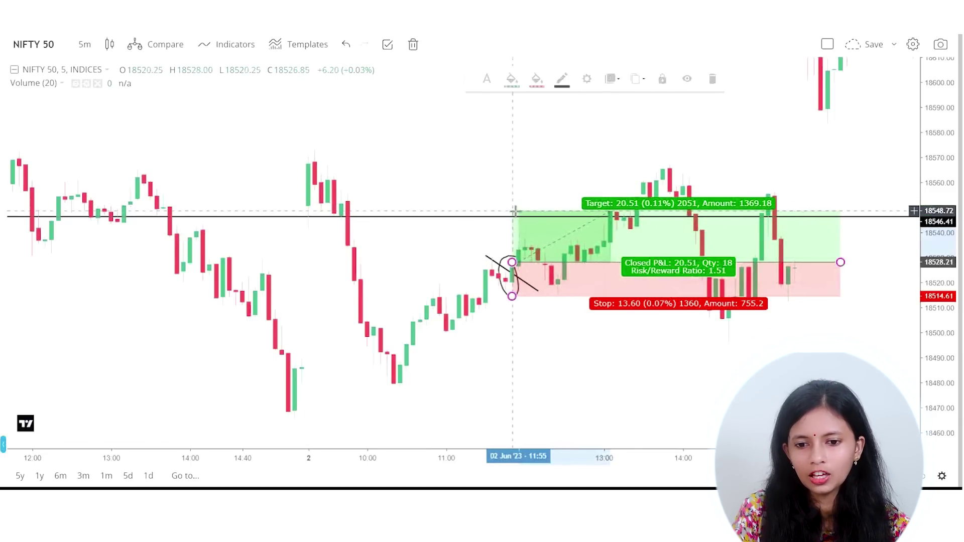
pyautogui.hotkey('ctrl', 'z')
pyautogui.hotkey('ctrl', 'z')
pyautogui.hotkey('ctrl', 'z')
pyautogui.hotkey('ctrl', 'z')
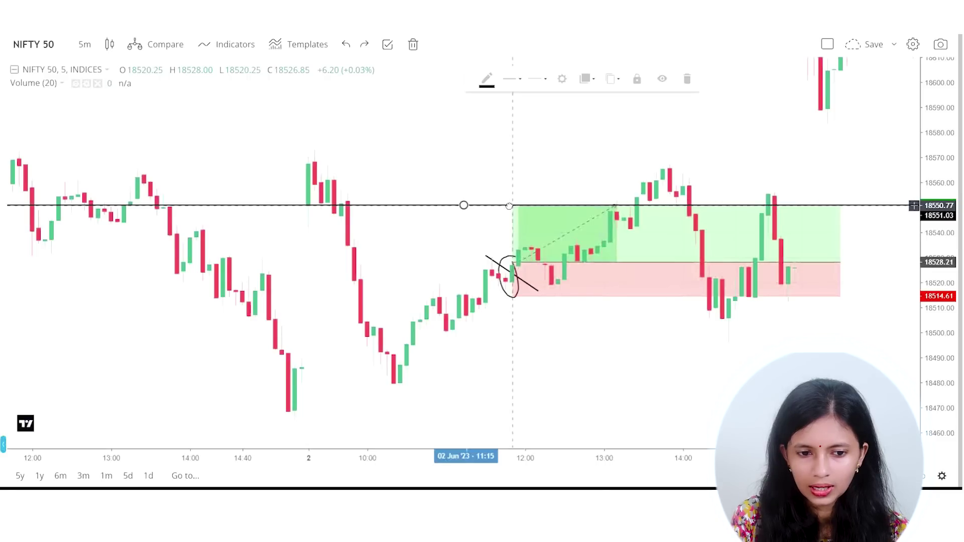
pyautogui.moveTo(509, 206); pyautogui.dragTo(509, 204)
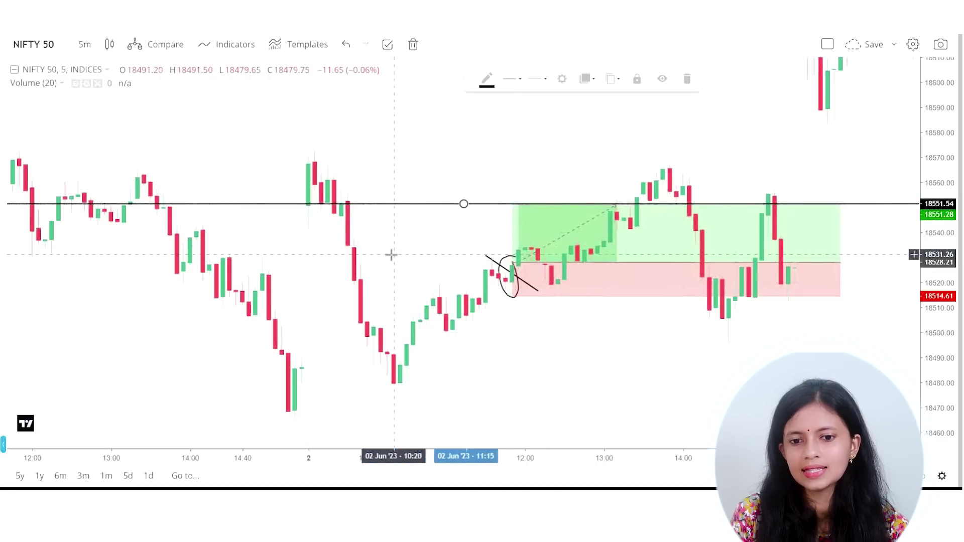
pyautogui.click(522, 220)
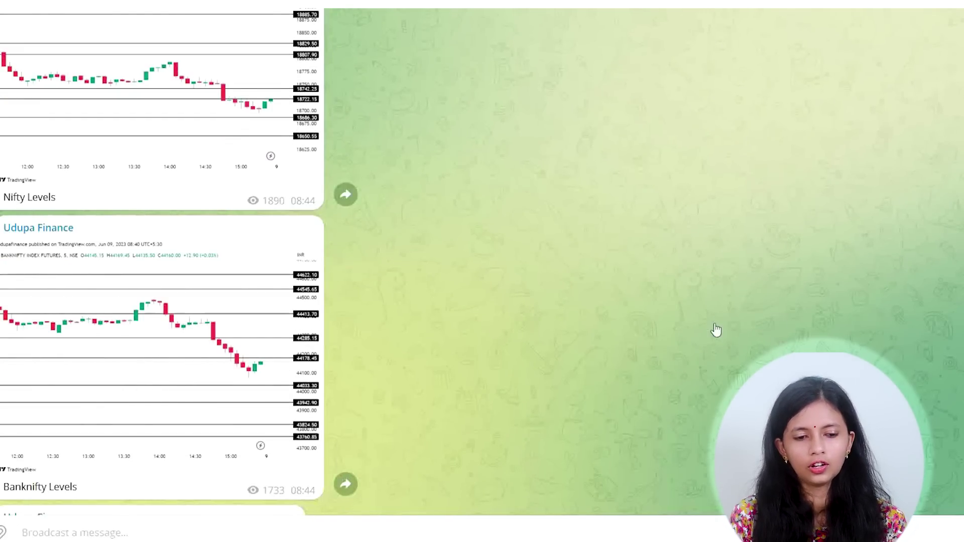
pyautogui.click(146, 409)
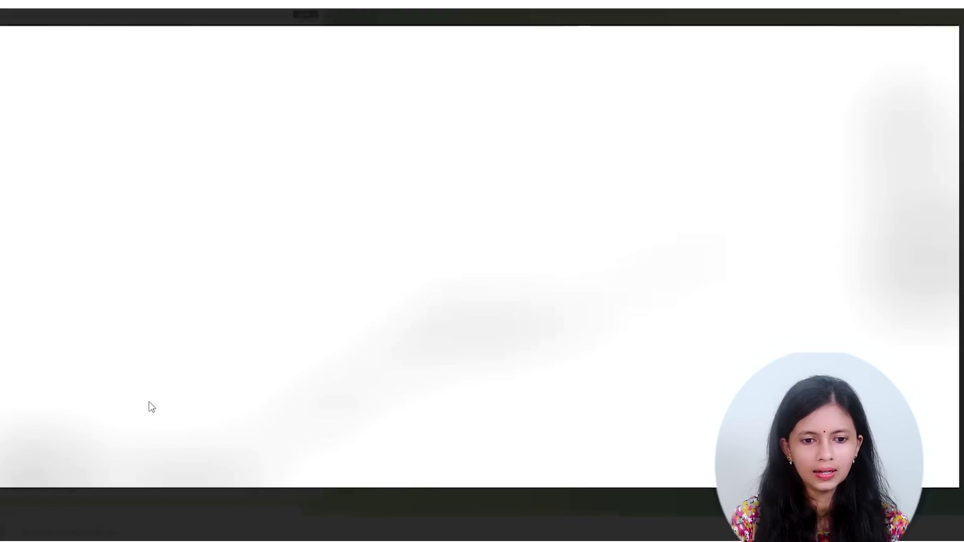